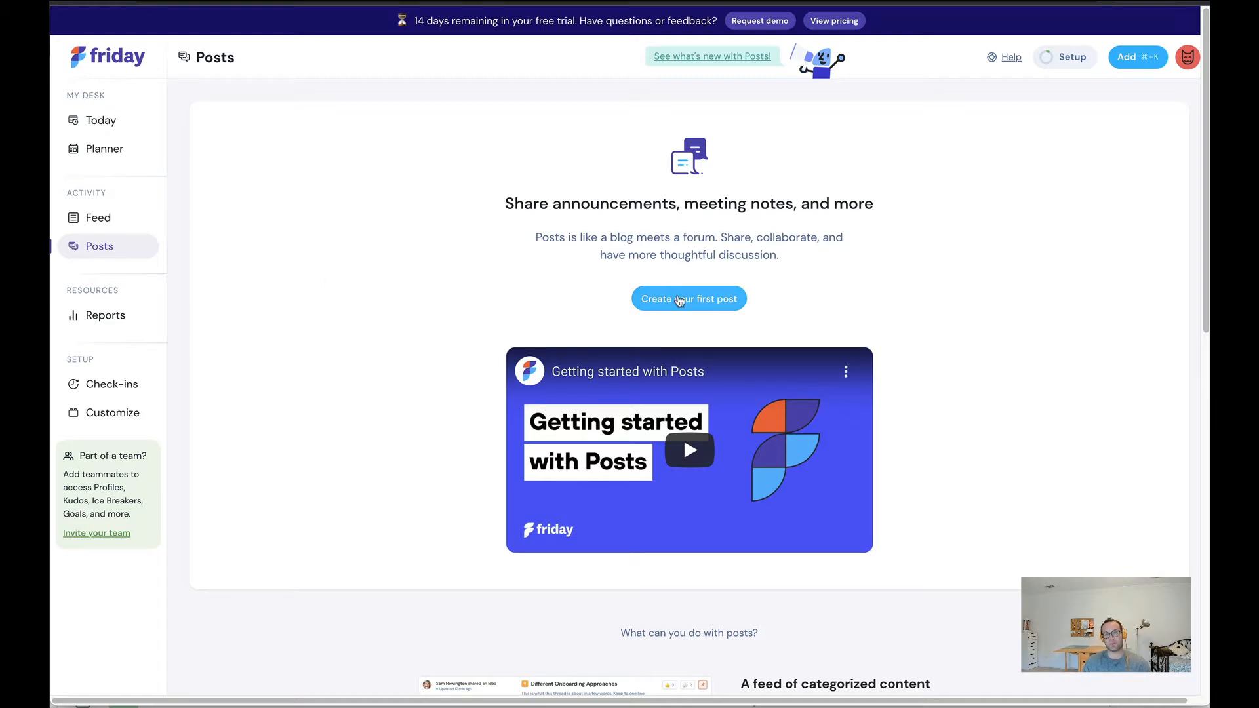
- Start a new post category from the first-post category chooser and set its color to purple
click(679, 300)
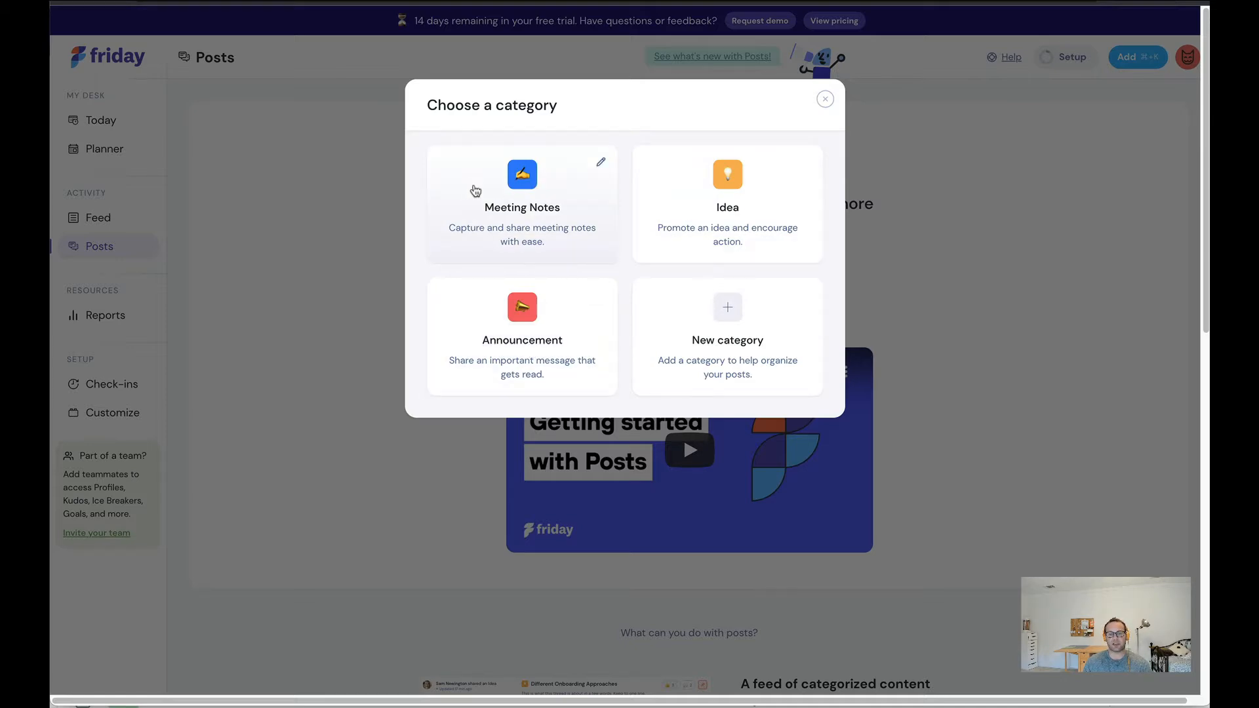
click(725, 308)
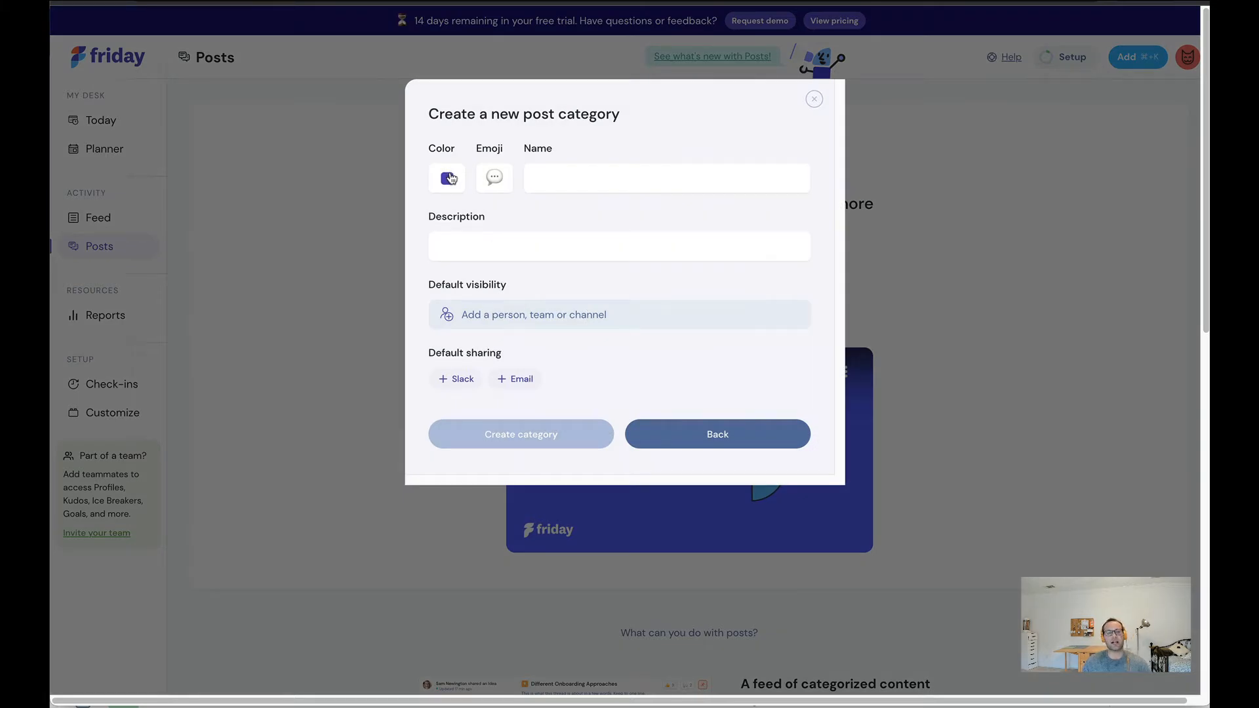
click(451, 178)
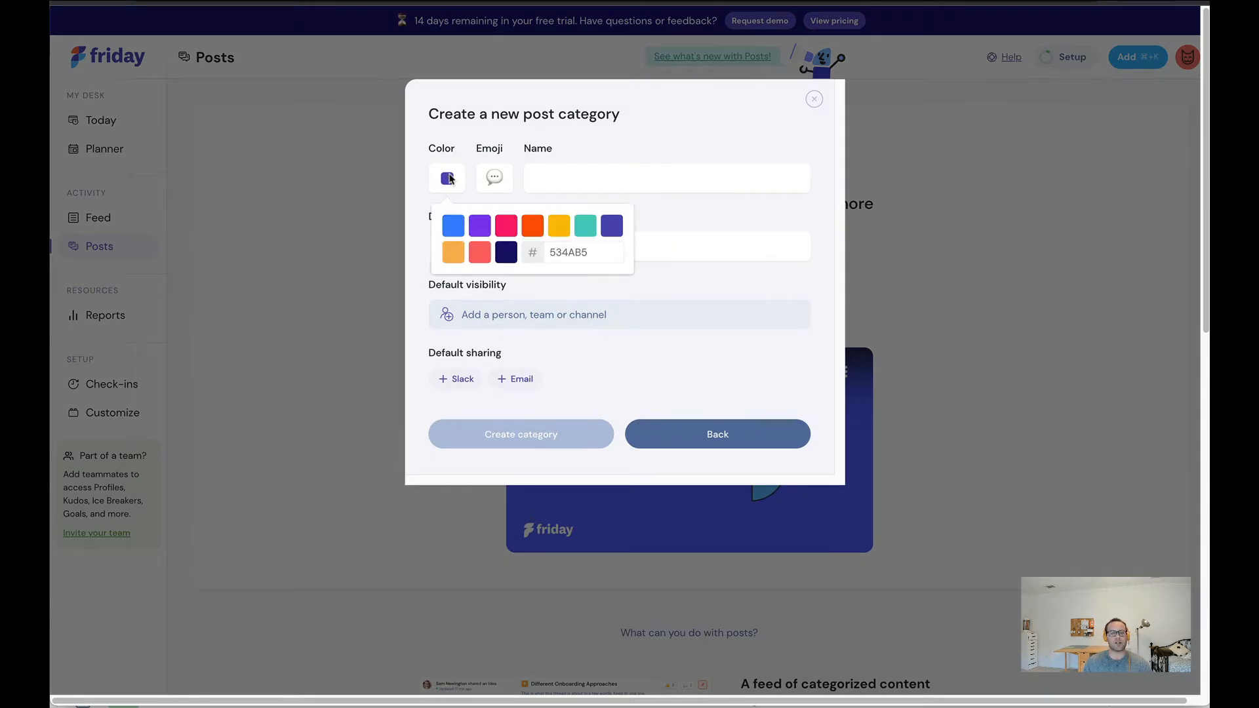
click(480, 224)
- Search the emoji picker for "bull" and set the category's emoji to the bullet train
click(496, 176)
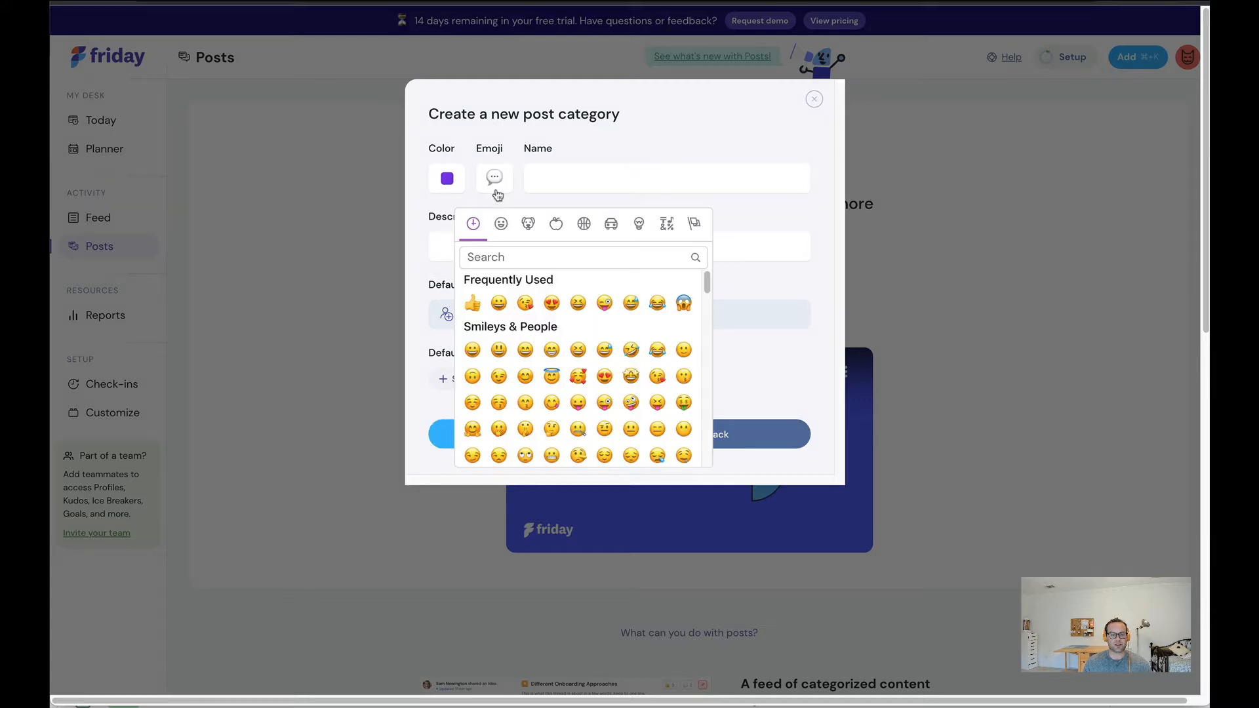
click(491, 257)
text(annou)
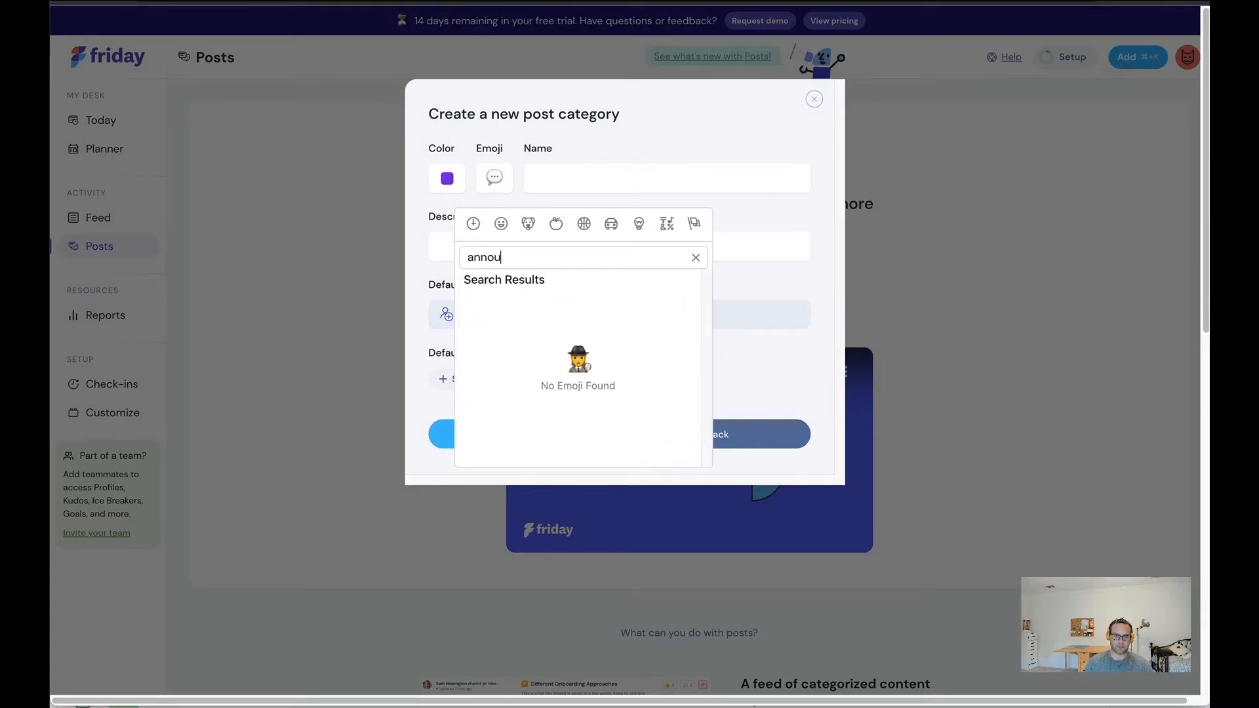
key(BackSpace)
key(BackSpace)
key(BackSpace)
key(BackSpace)
key(BackSpace)
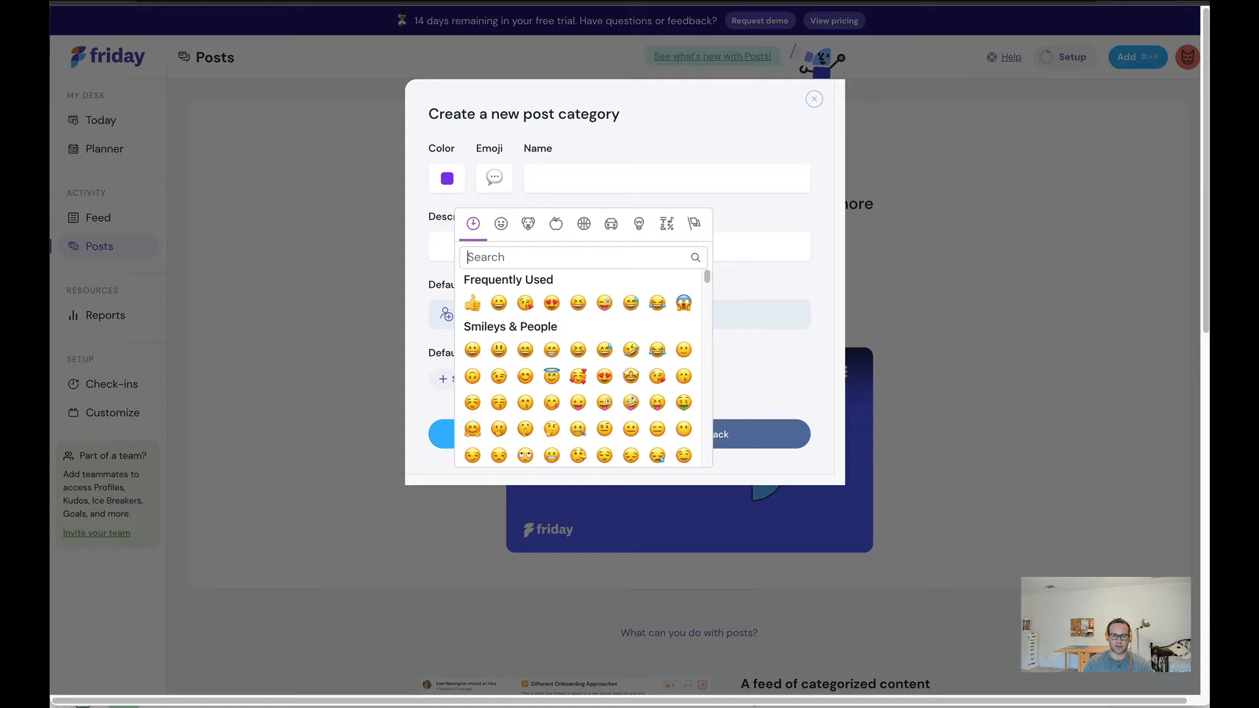
text(bull)
click(500, 305)
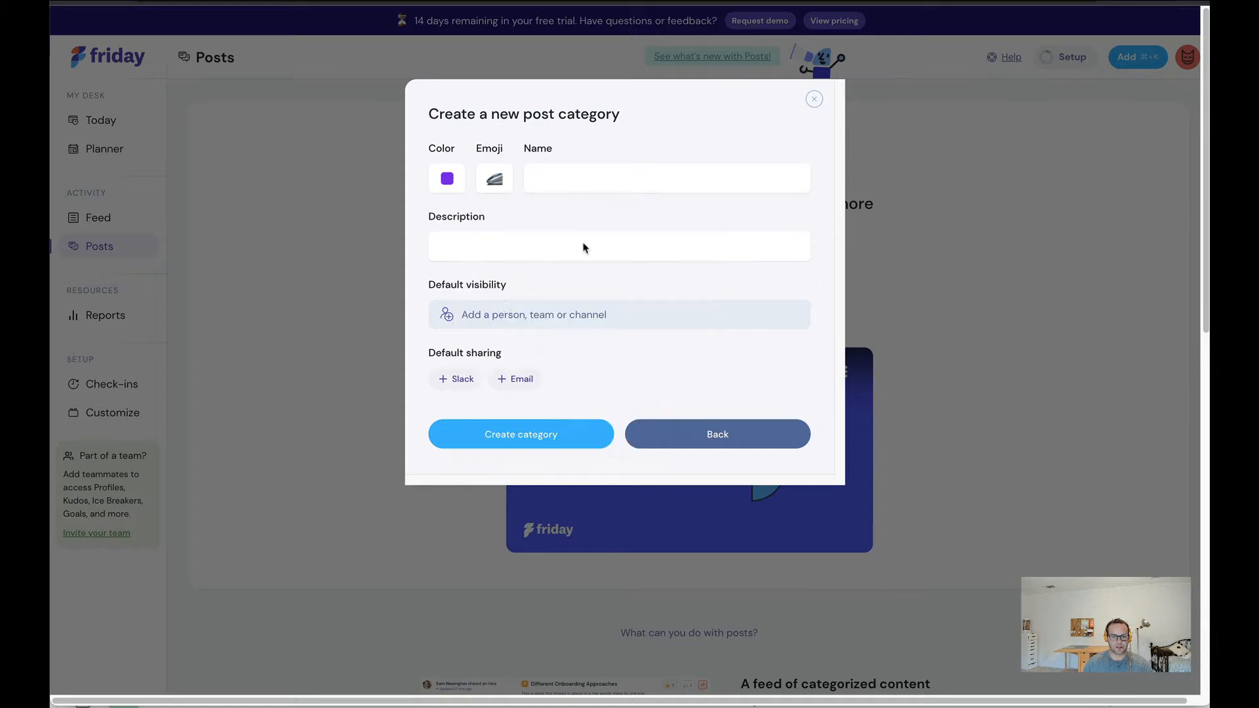
- Name the new post category "State of the Union"
click(585, 169)
text(Week)
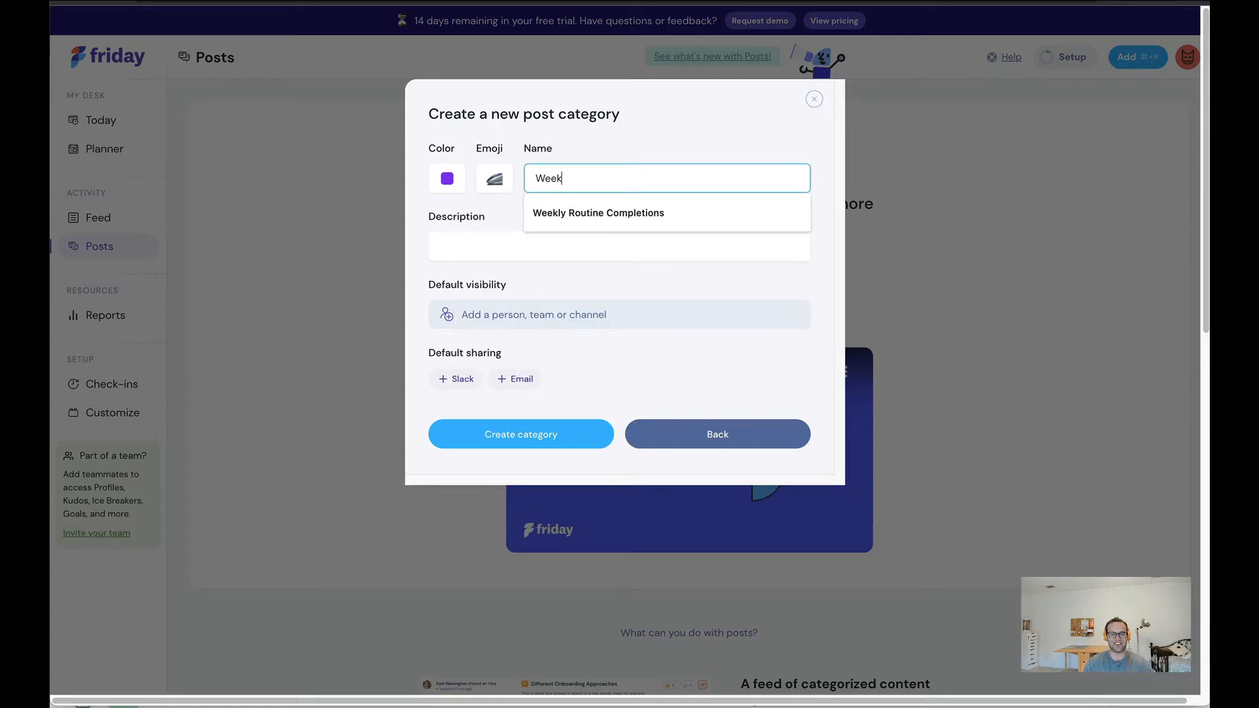
text(ly)
key(BackSpace)
key(BackSpace)
key(BackSpace)
key(BackSpace)
key(BackSpace)
key(BackSpace)
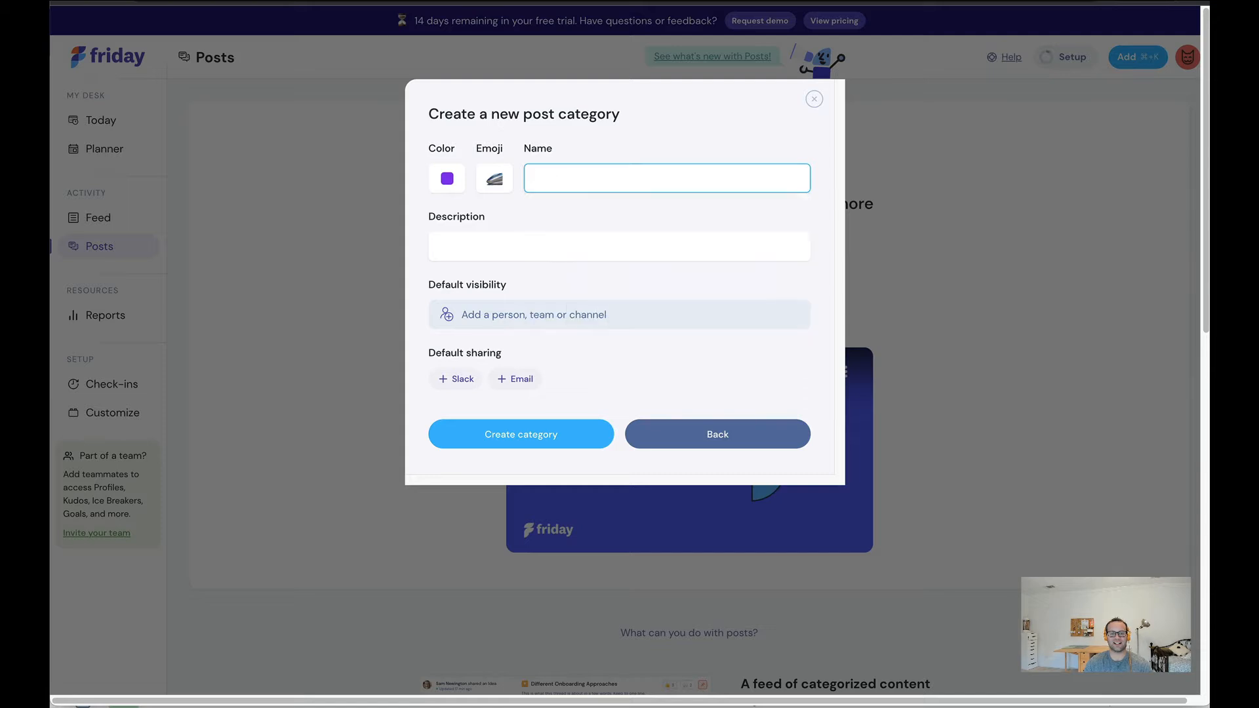
text(State)
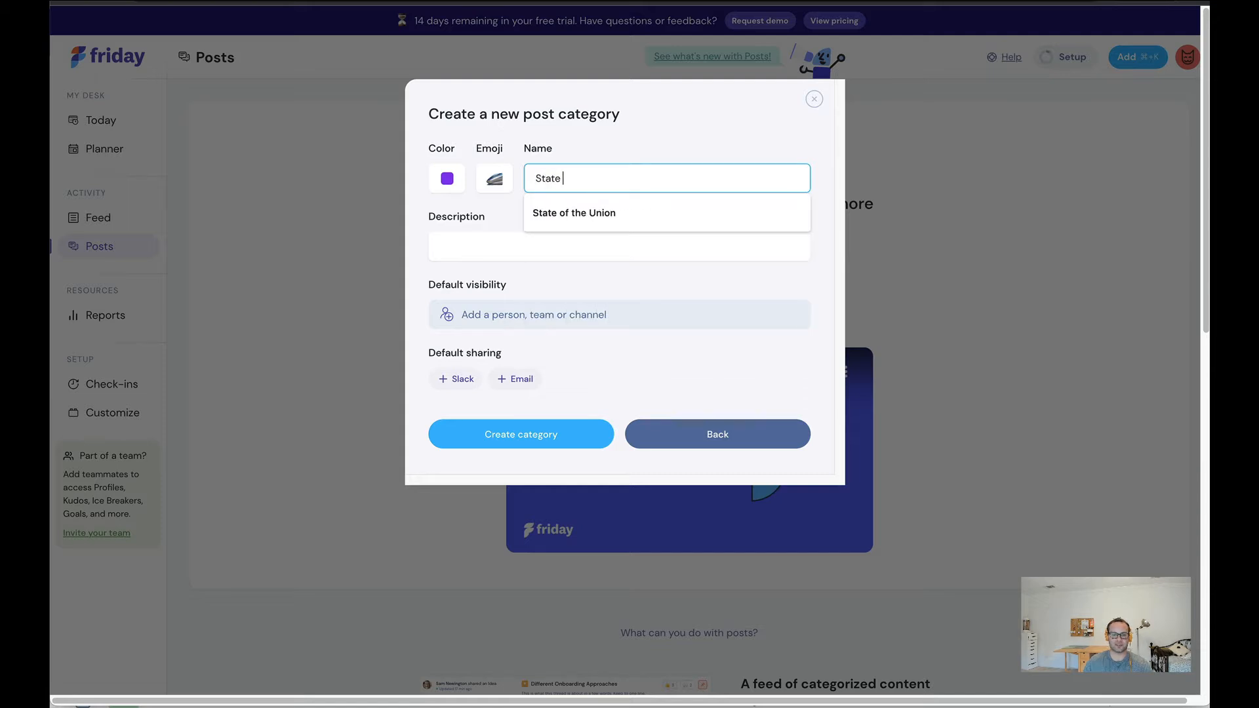
key(Down)
key(Return)
- Describe the category as "High-level stats and details about the company" and add the listed user to its default visibility
click(549, 237)
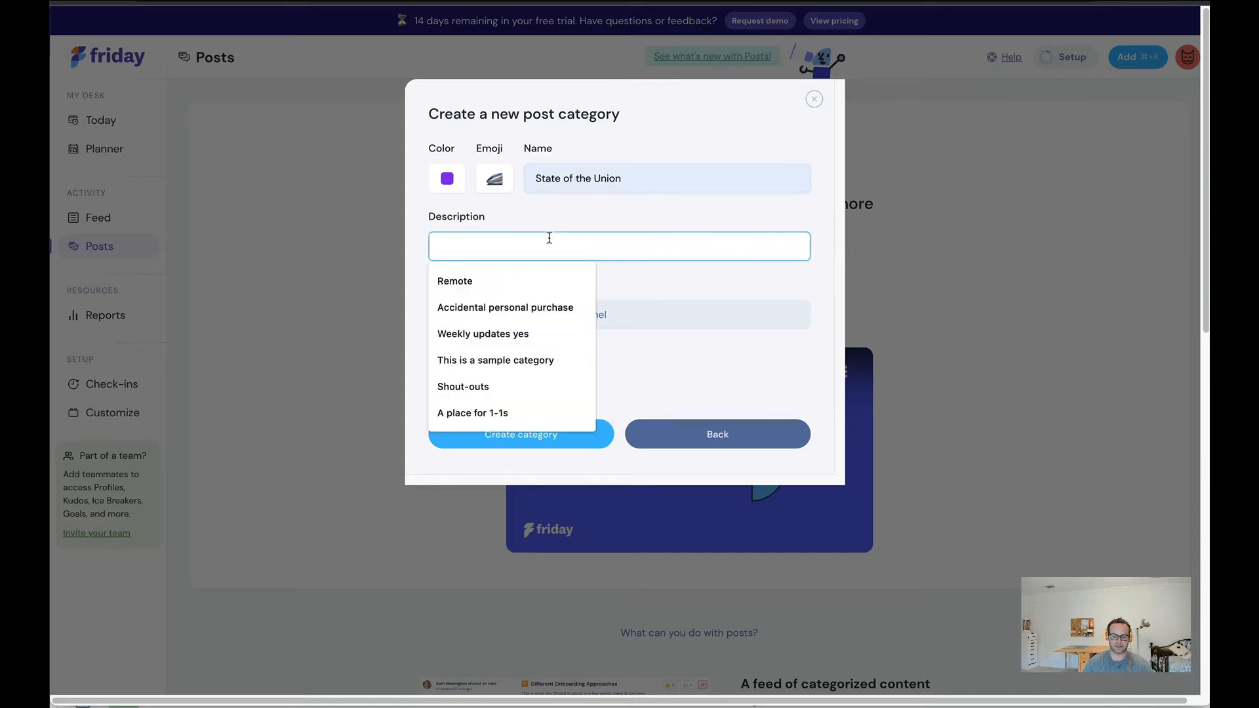
text(High-level sta)
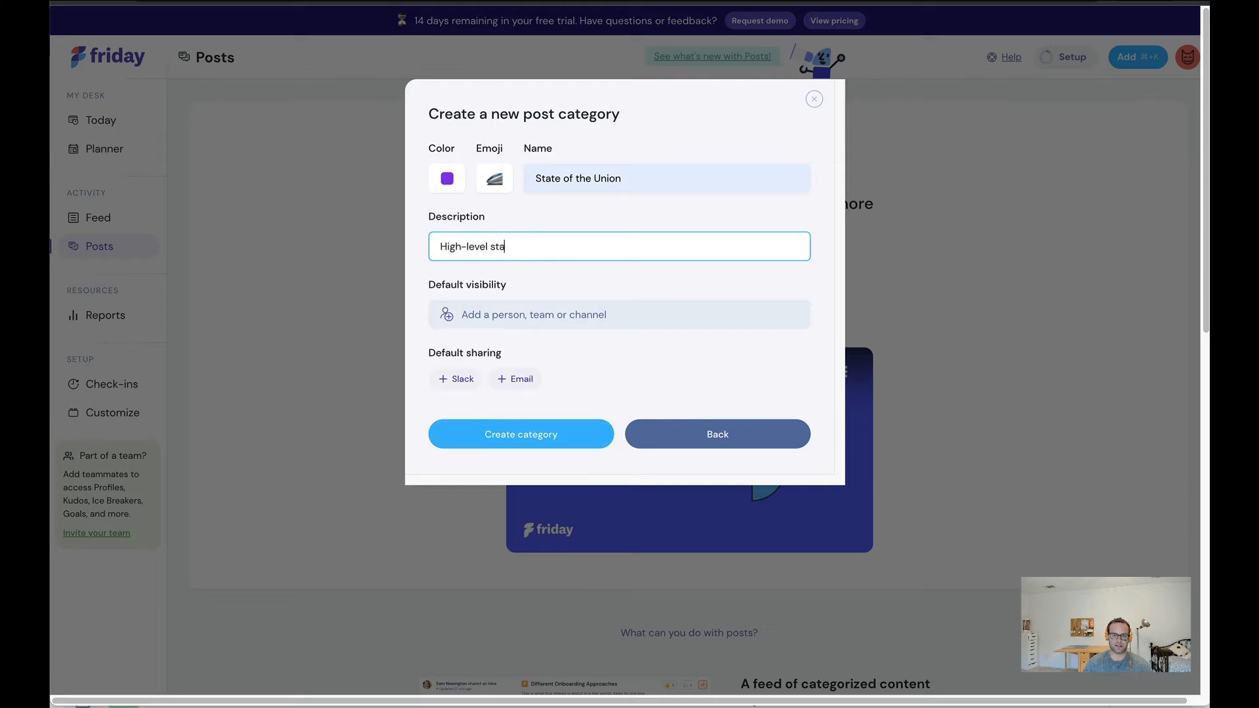
text(ts and details)
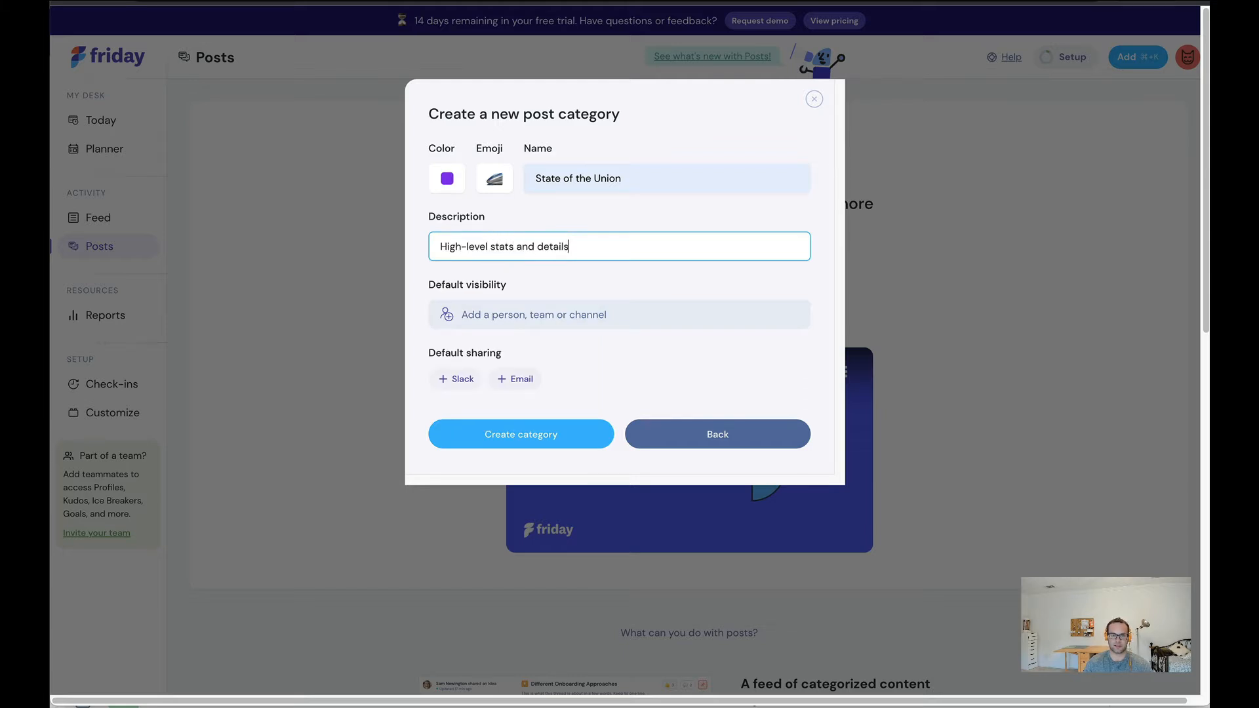
text( about the company)
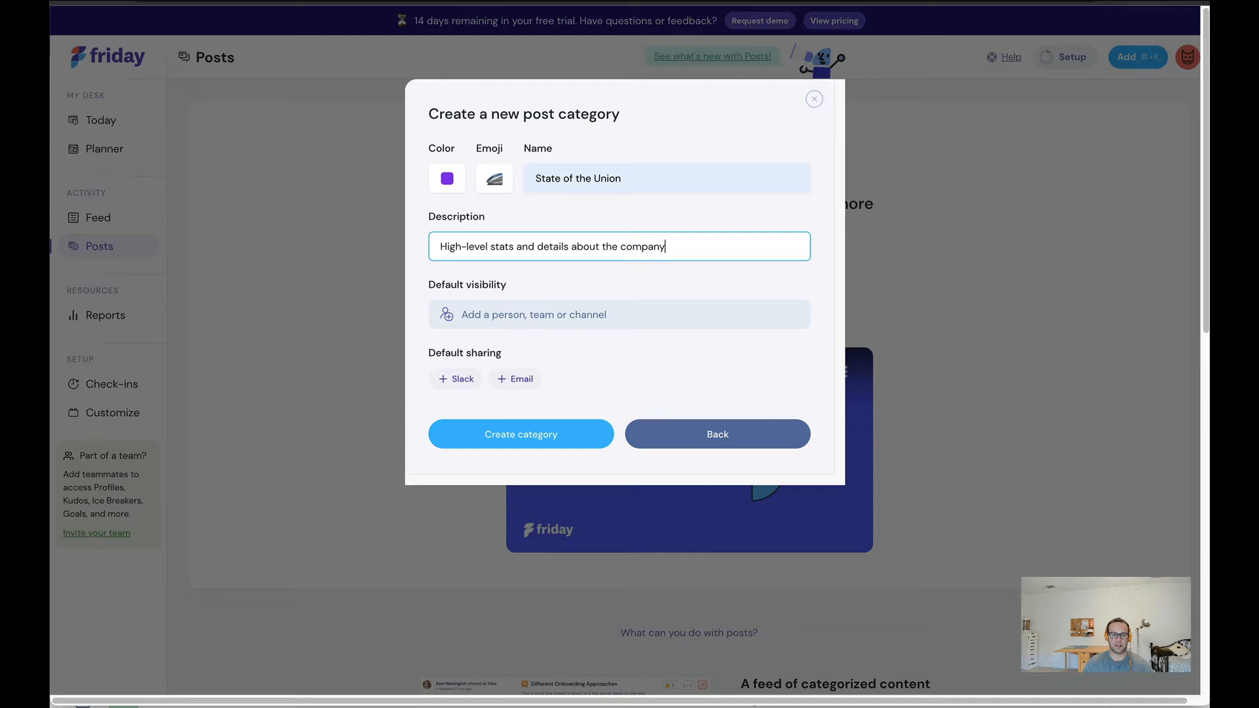
click(561, 314)
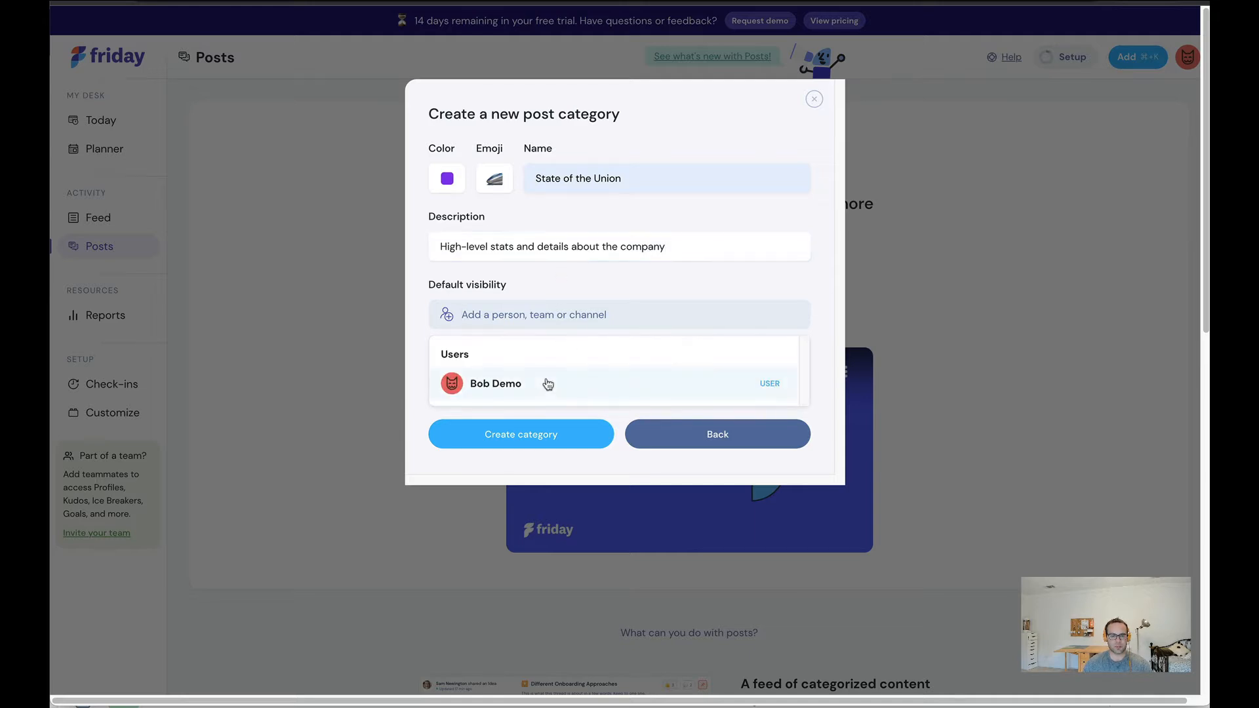
click(548, 385)
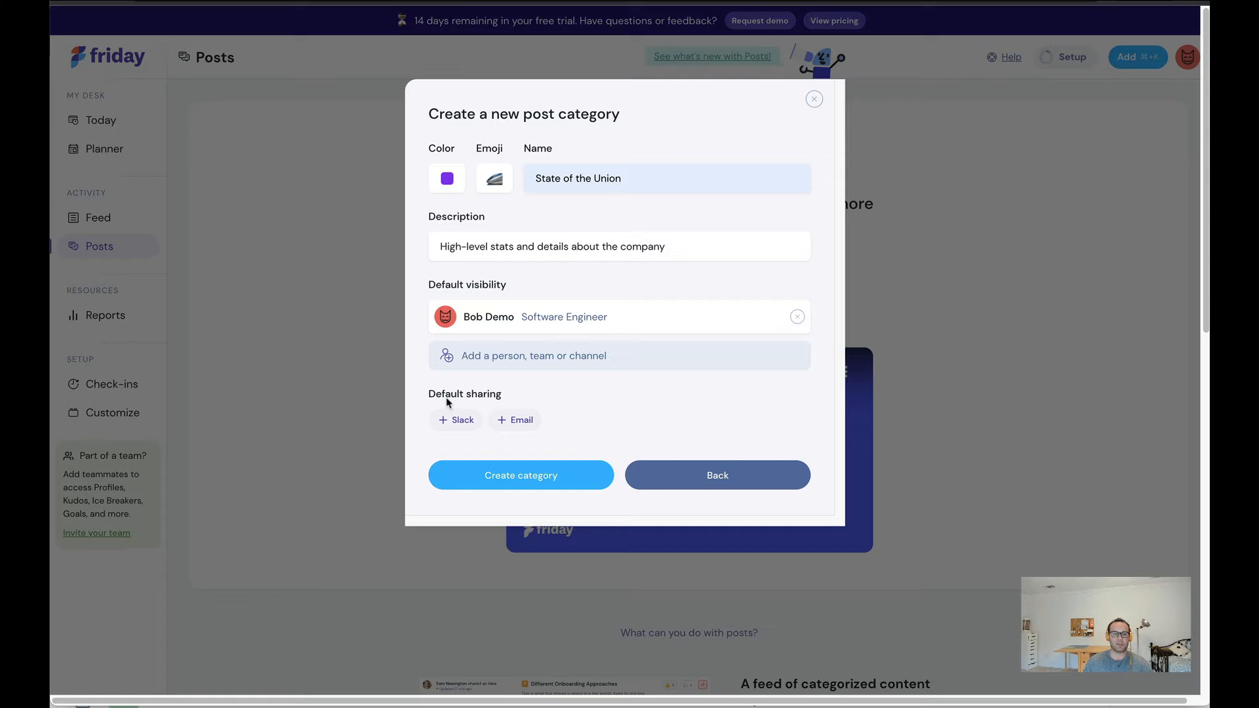
- Set the category's default sharing to Email only, without Slack, and create the category
click(519, 425)
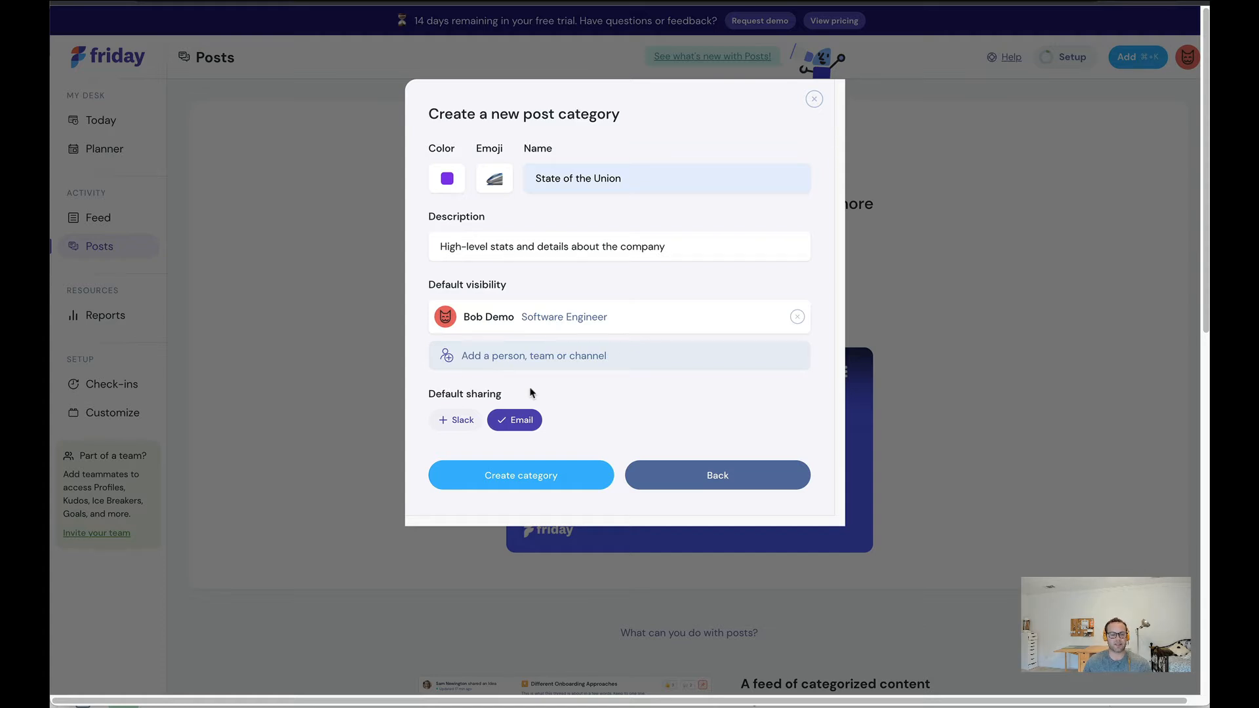
click(460, 423)
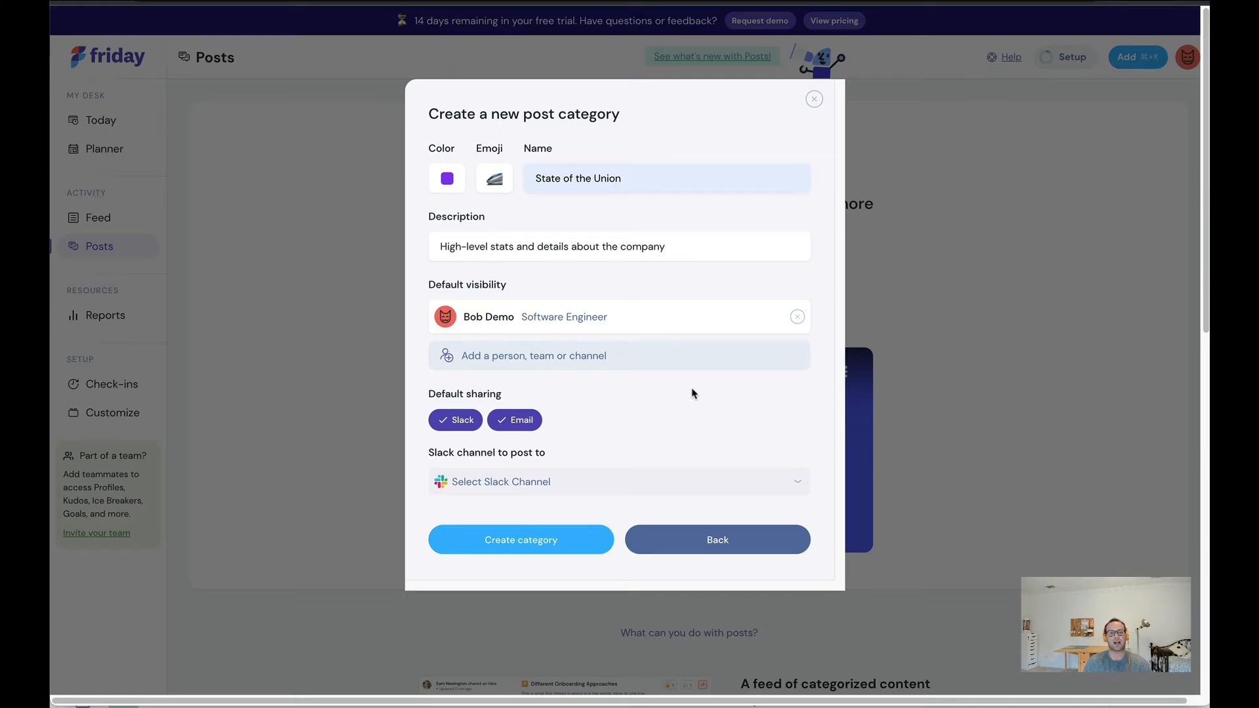
click(451, 421)
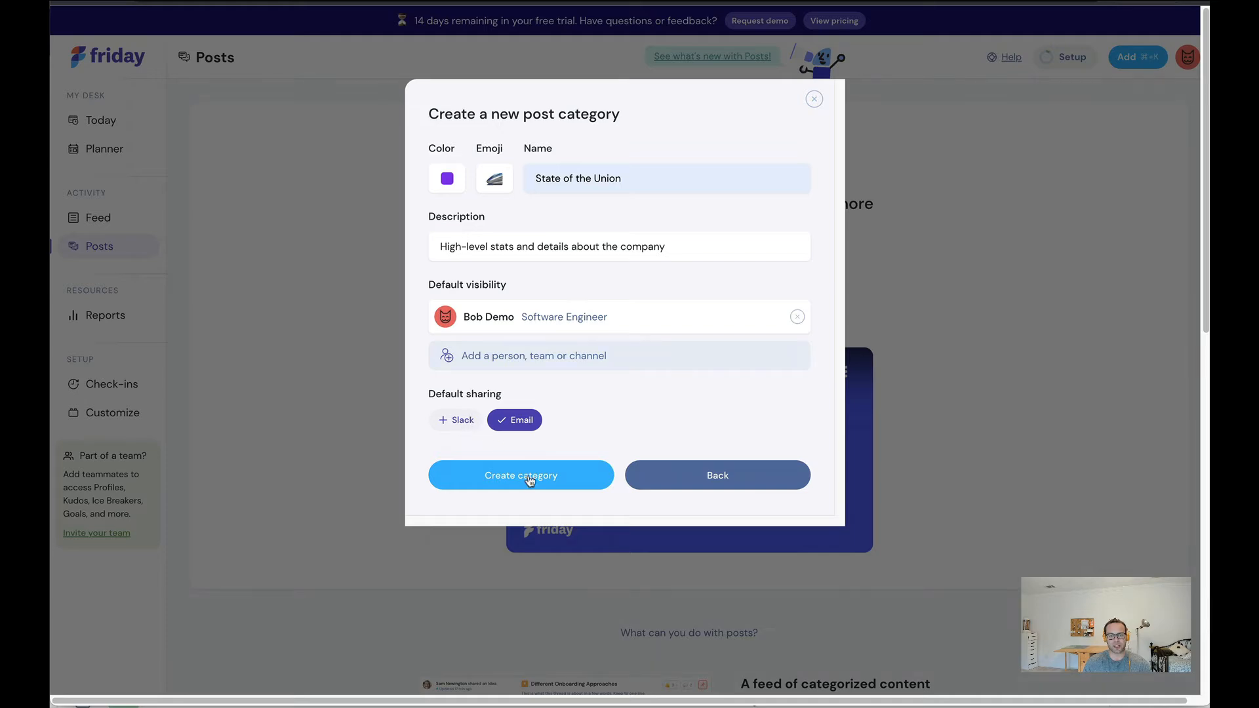
click(506, 488)
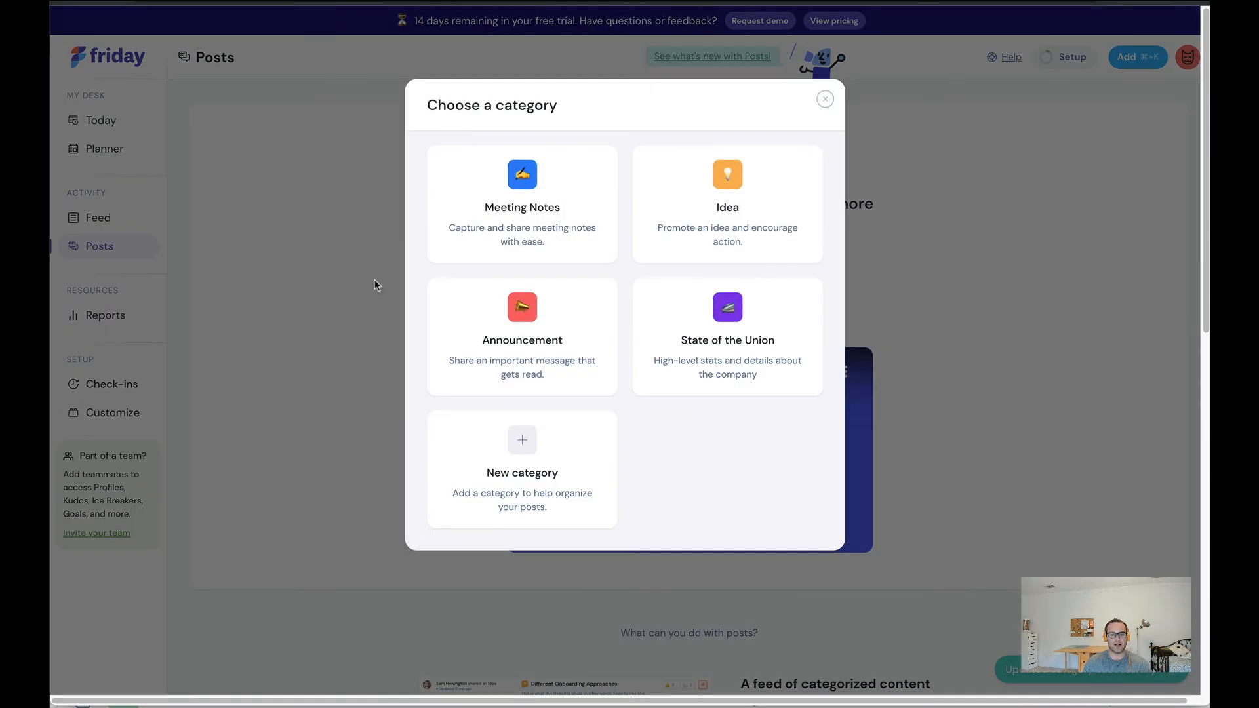
- Draft a State of the Union post titled "Title goes here" with the summary "This is a summary" and an empty body
click(727, 335)
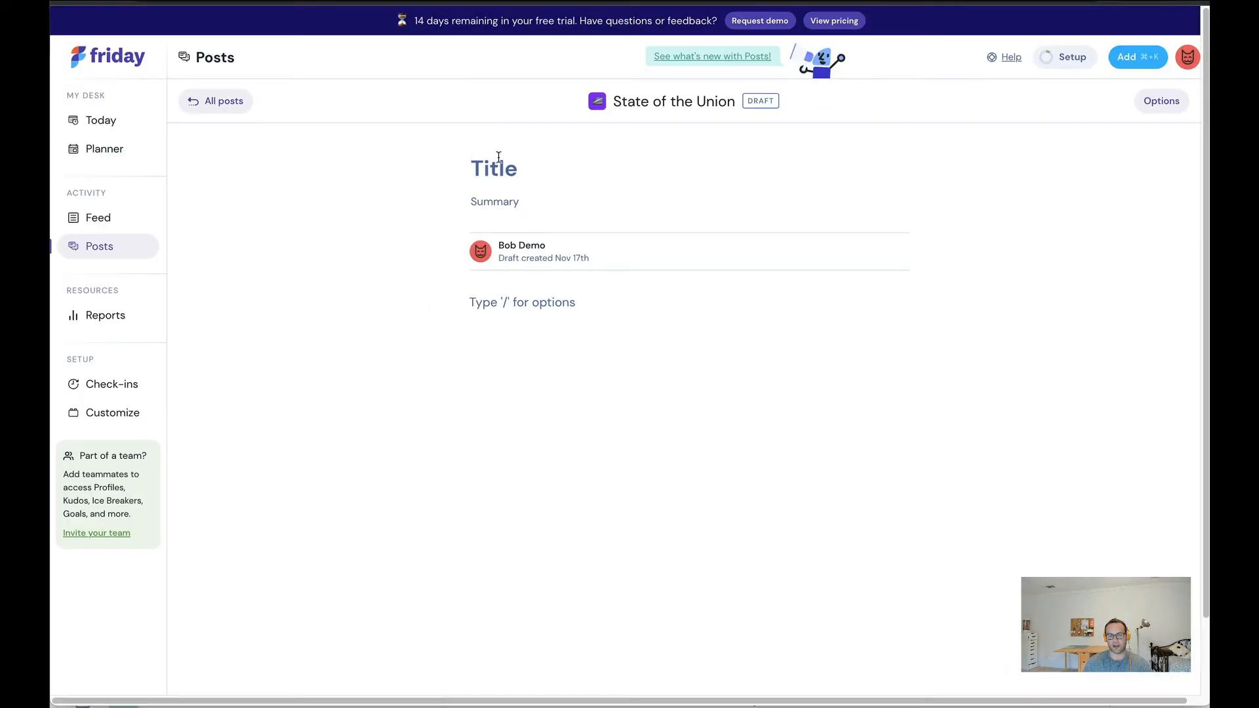
text(Title goes )
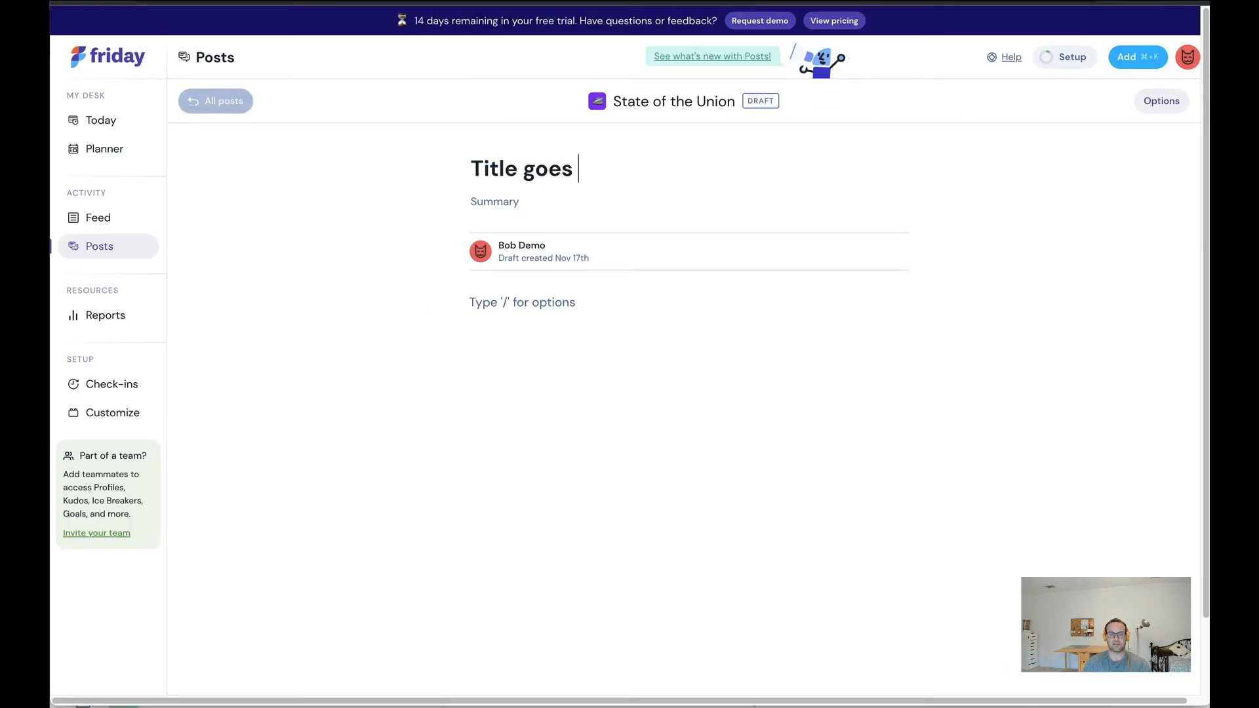
text(hereThis is a summary)
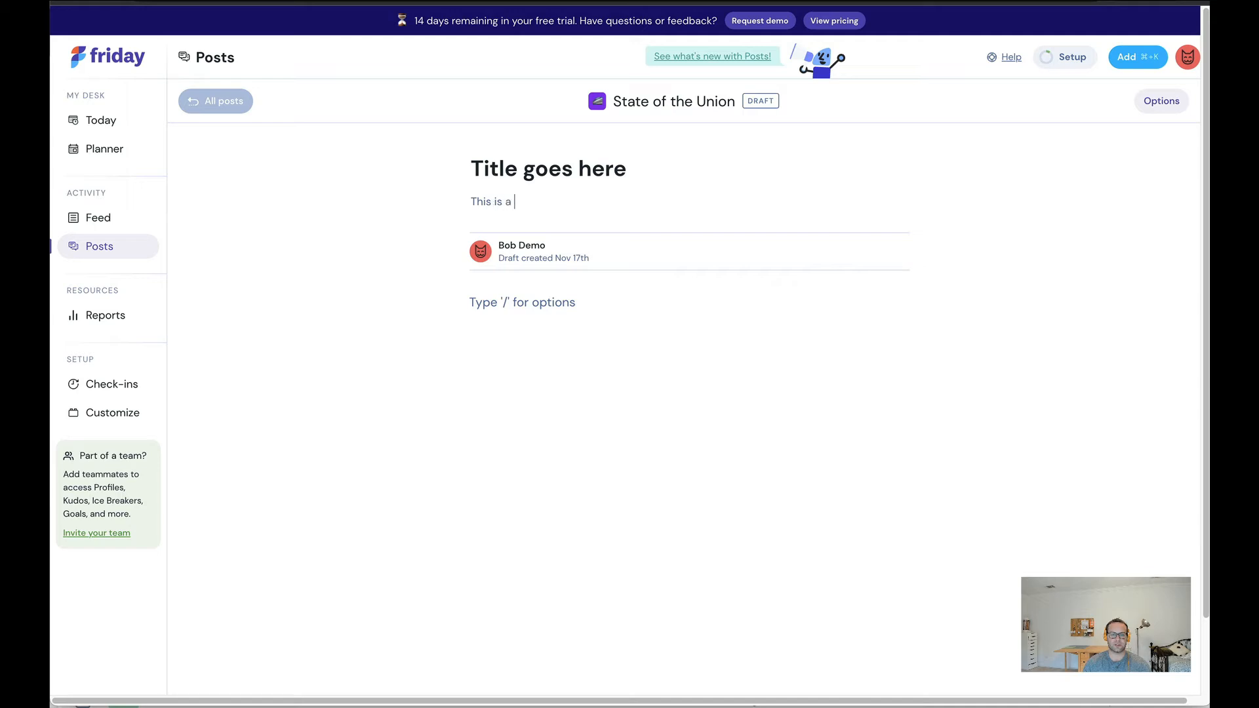
key(Return)
text(/)
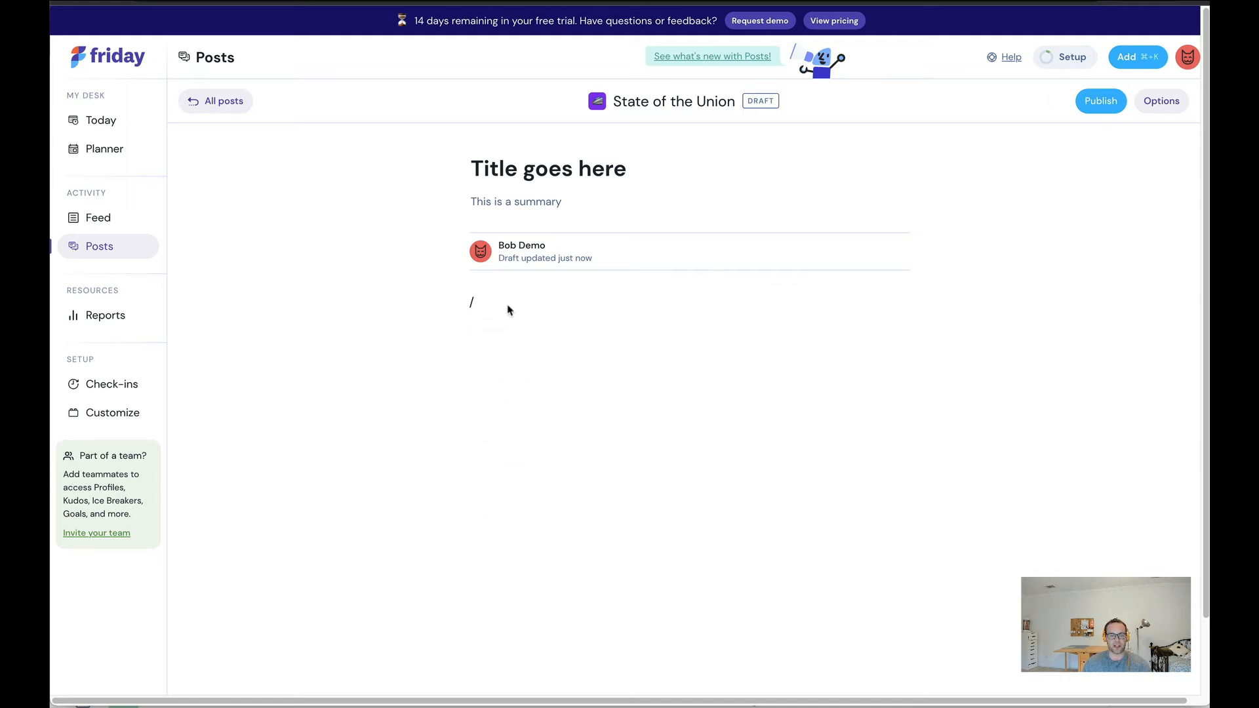
drag(509, 309, 461, 307)
key(BackSpace)
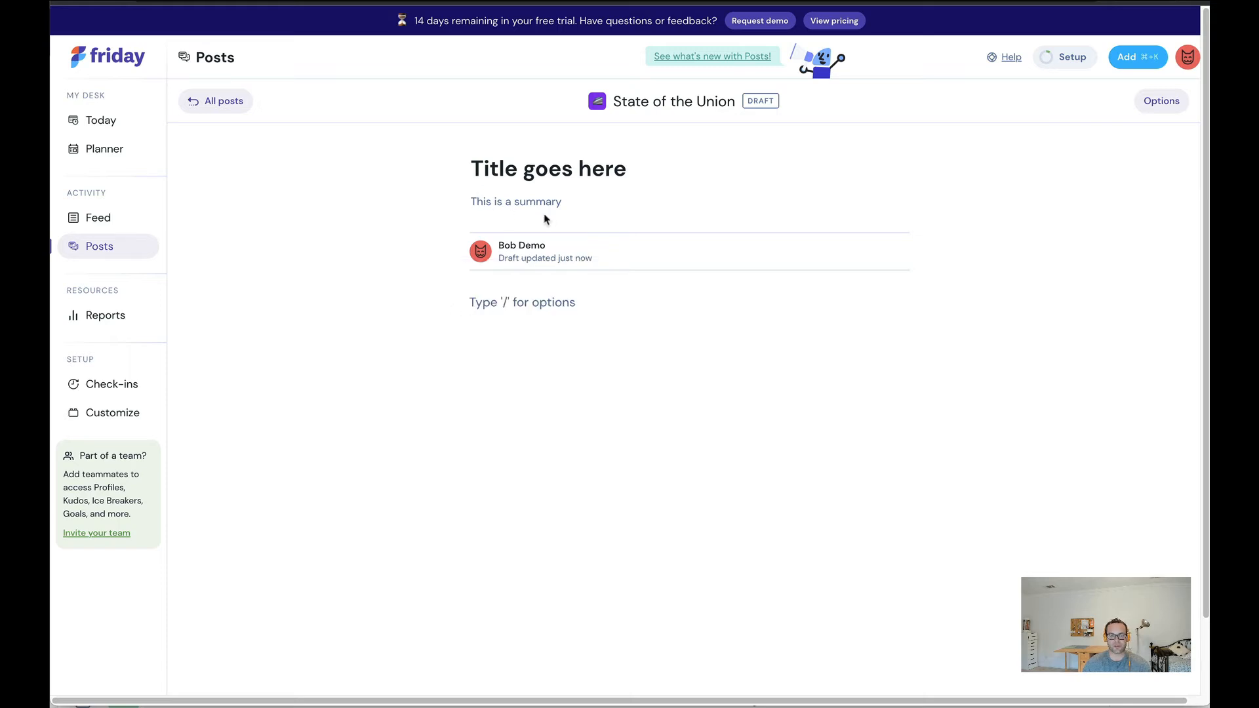
- Return to the posts overview and start another post in the State of the Union category
click(90, 246)
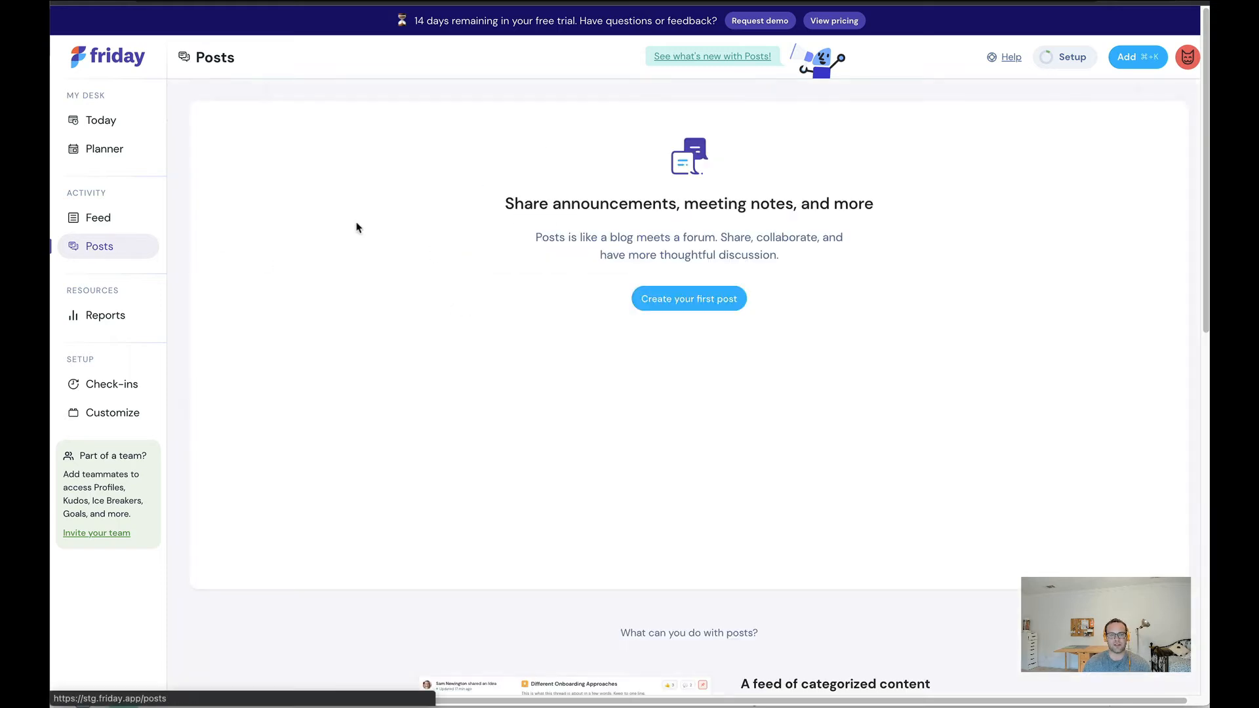
click(701, 296)
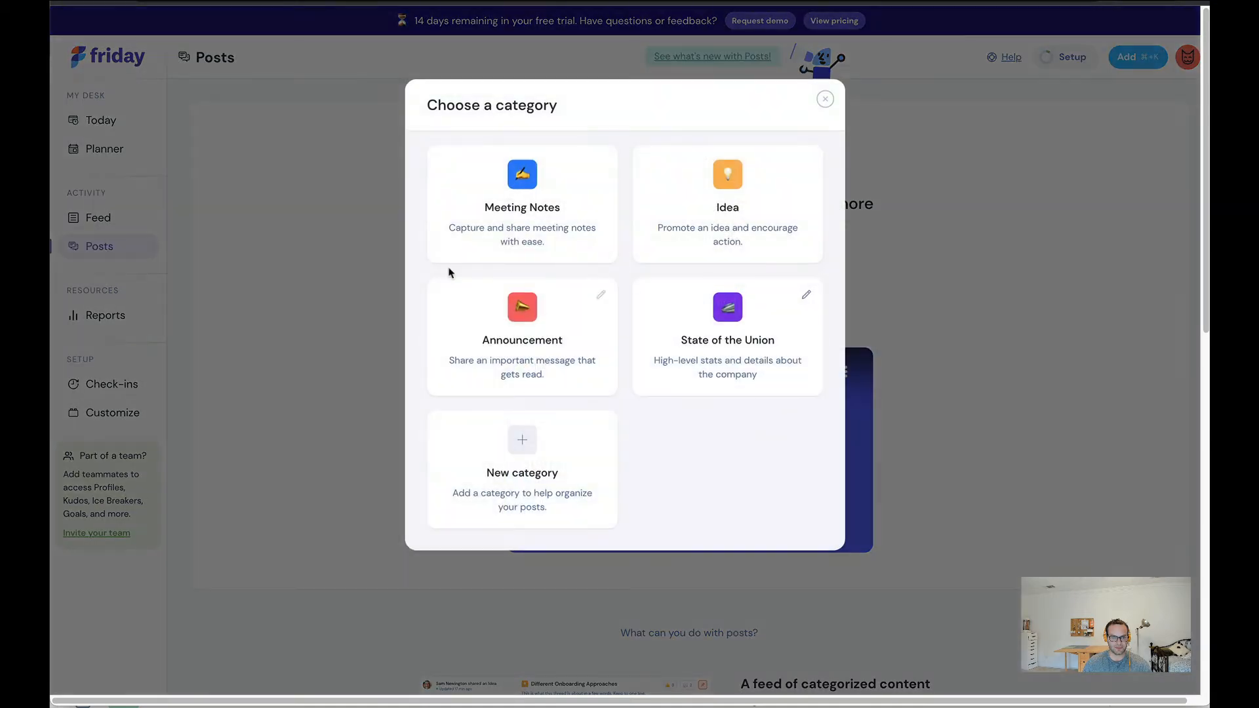
click(343, 253)
click(712, 300)
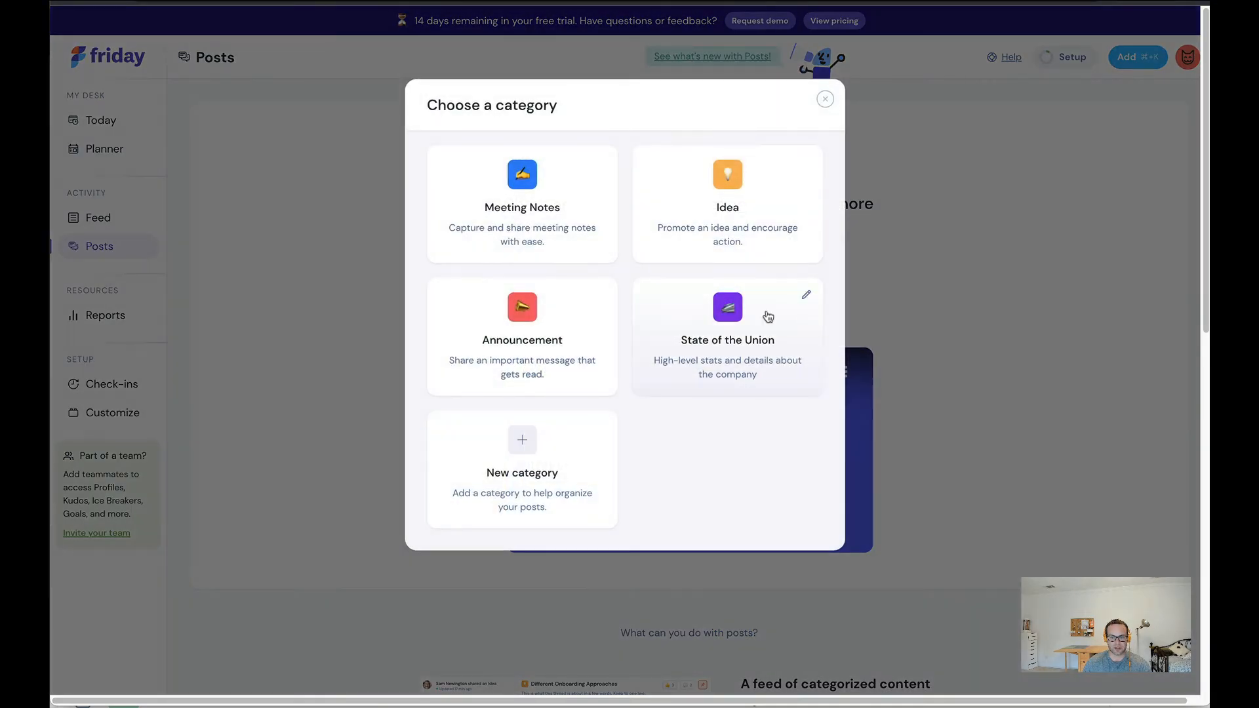
click(763, 313)
- Fill in the post with the title "Sample Post", the summary "This is a sample" and the body text "asdfasdf"
text(Sample Post)
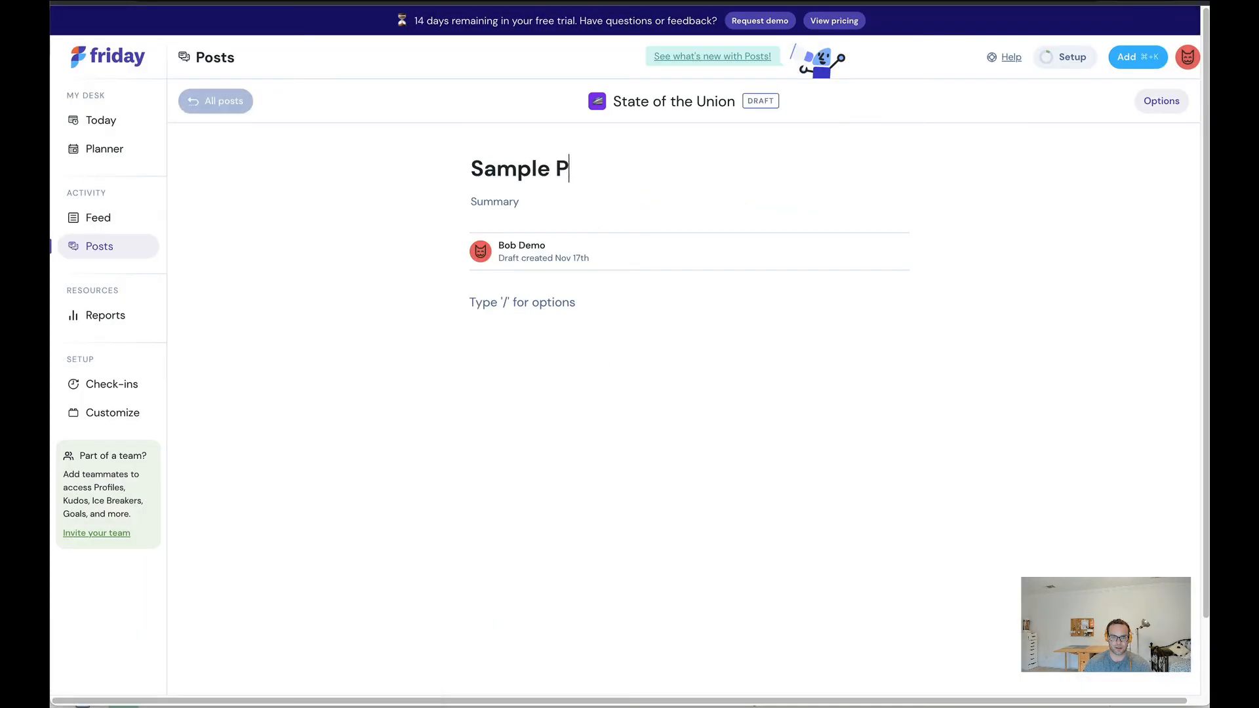
key(Return)
text(This is a sample)
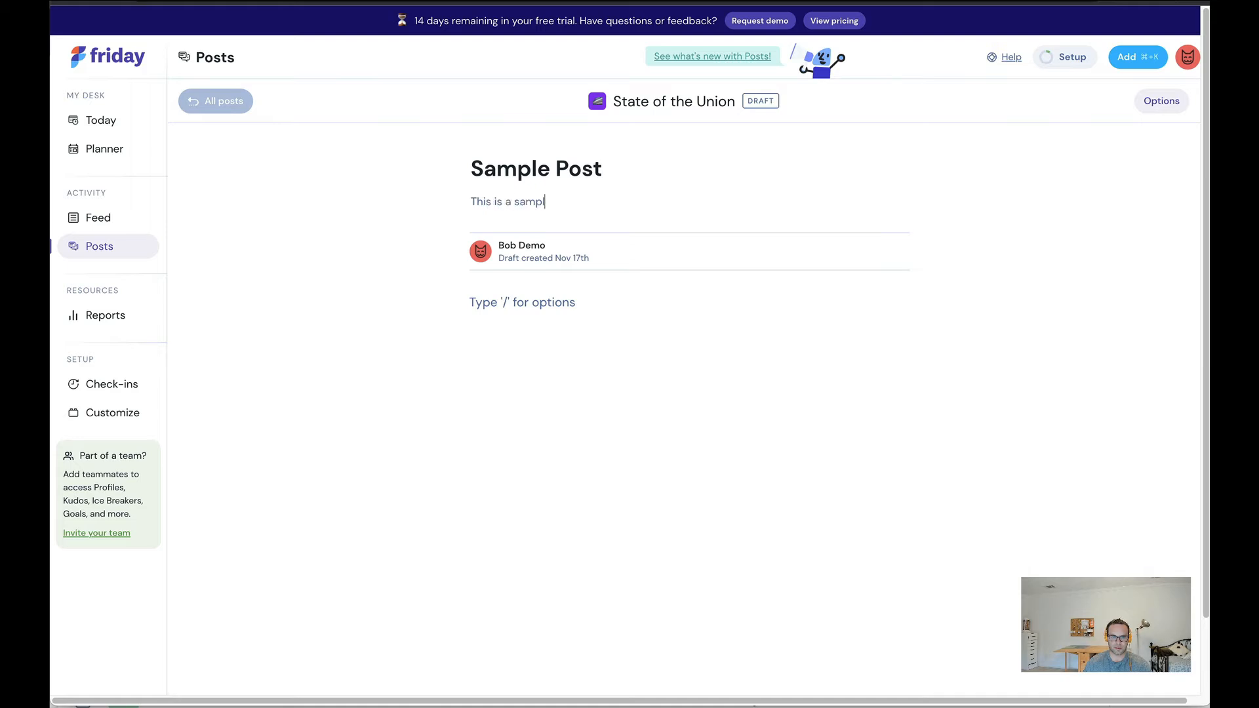
key(Return)
text(asdfasdf)
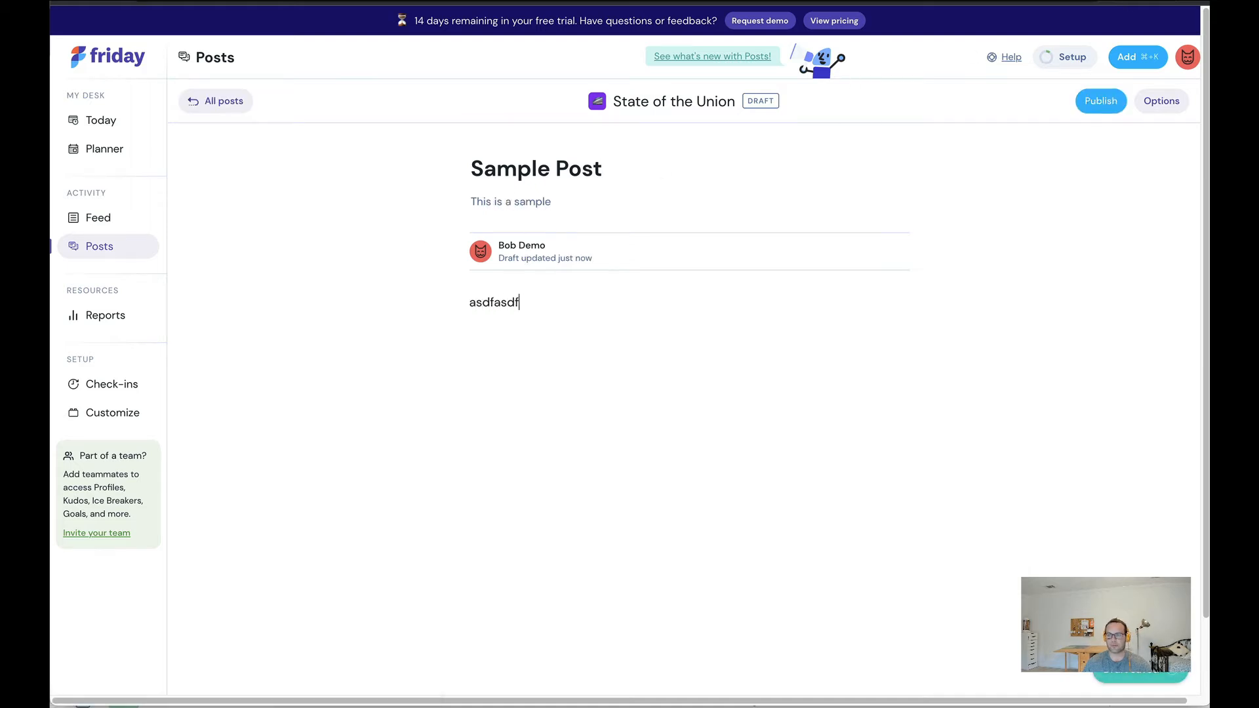
- Publish the Sample Post with its default category, visibility and Email notification options
click(1126, 57)
click(1100, 101)
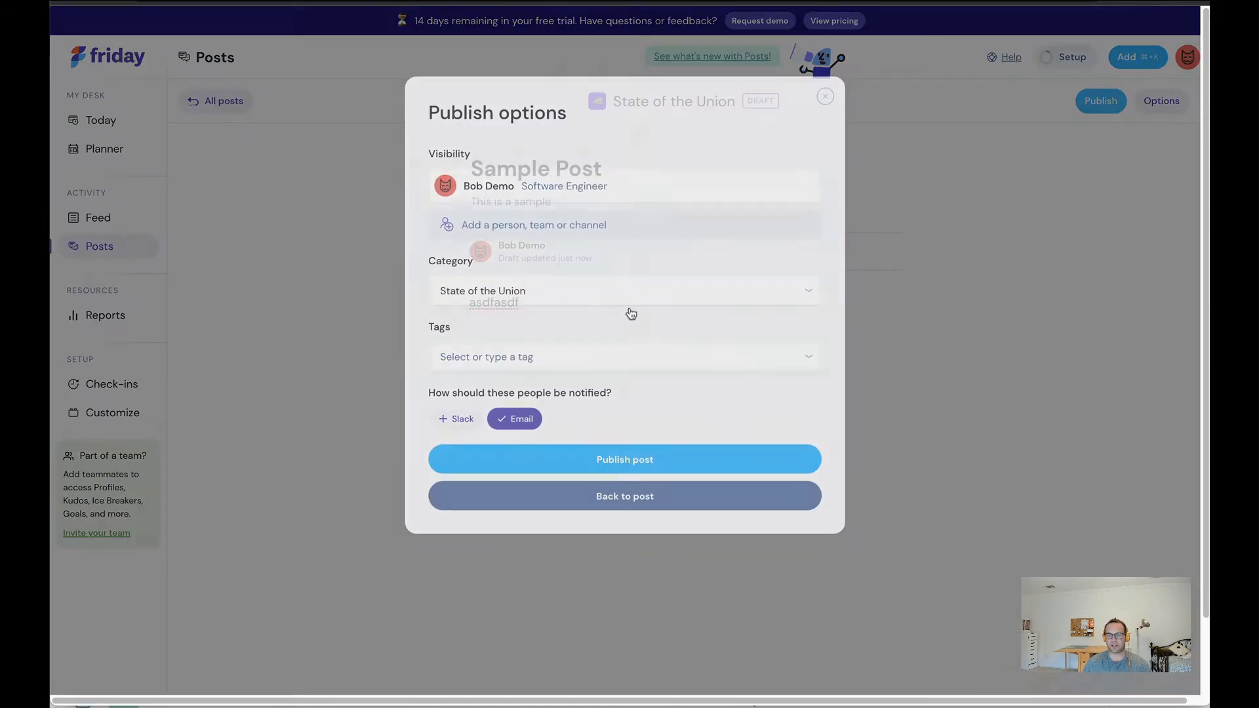
click(590, 473)
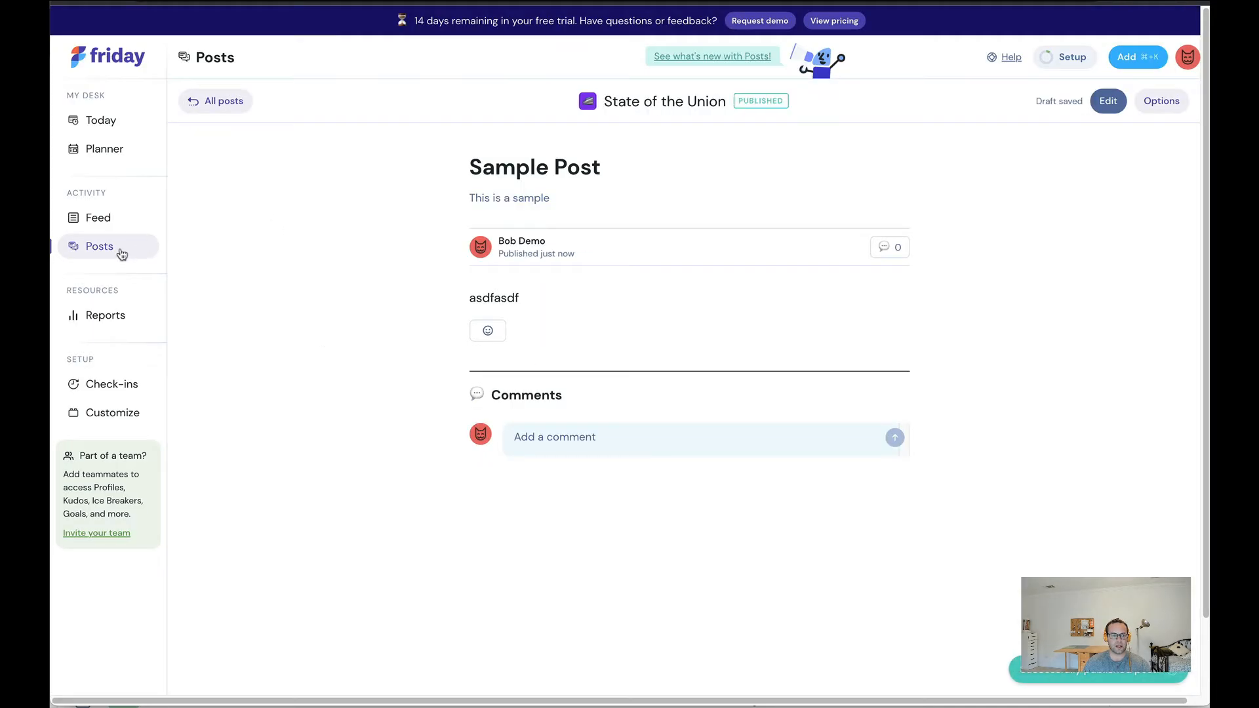
- Go back to all posts and view the post templates down to the State of the Union template
click(122, 254)
click(496, 102)
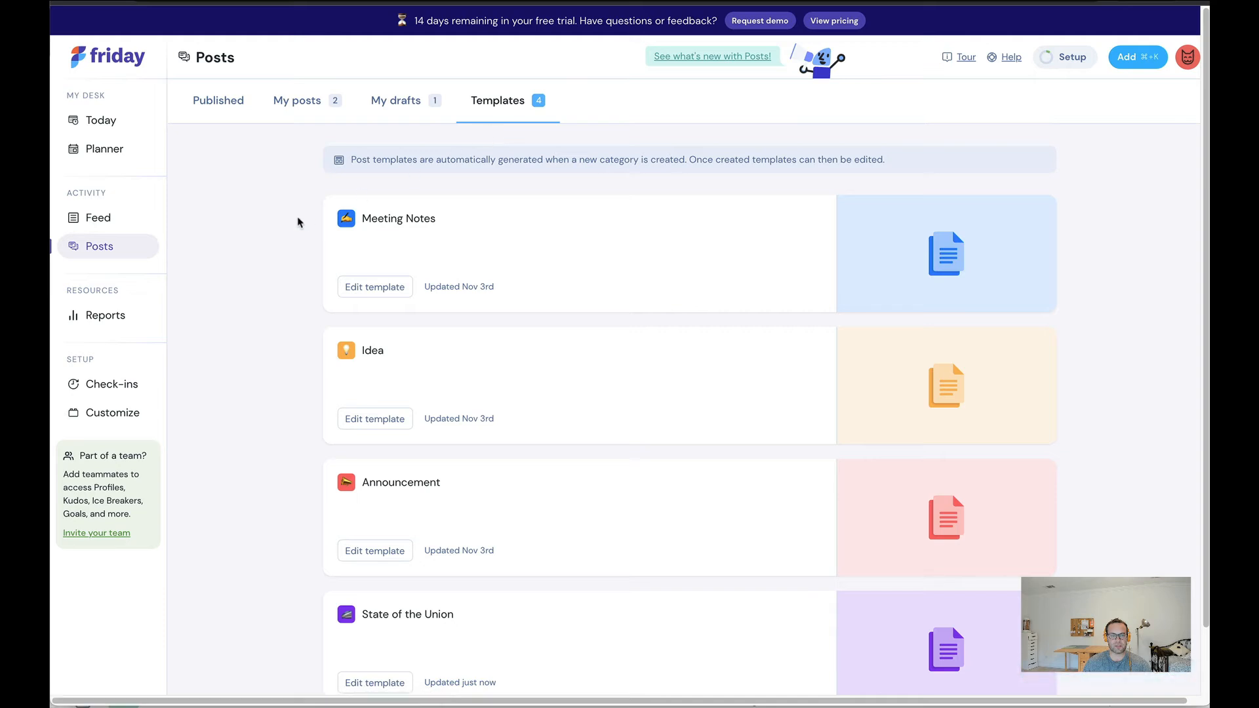
scroll(492, 558, down, 1)
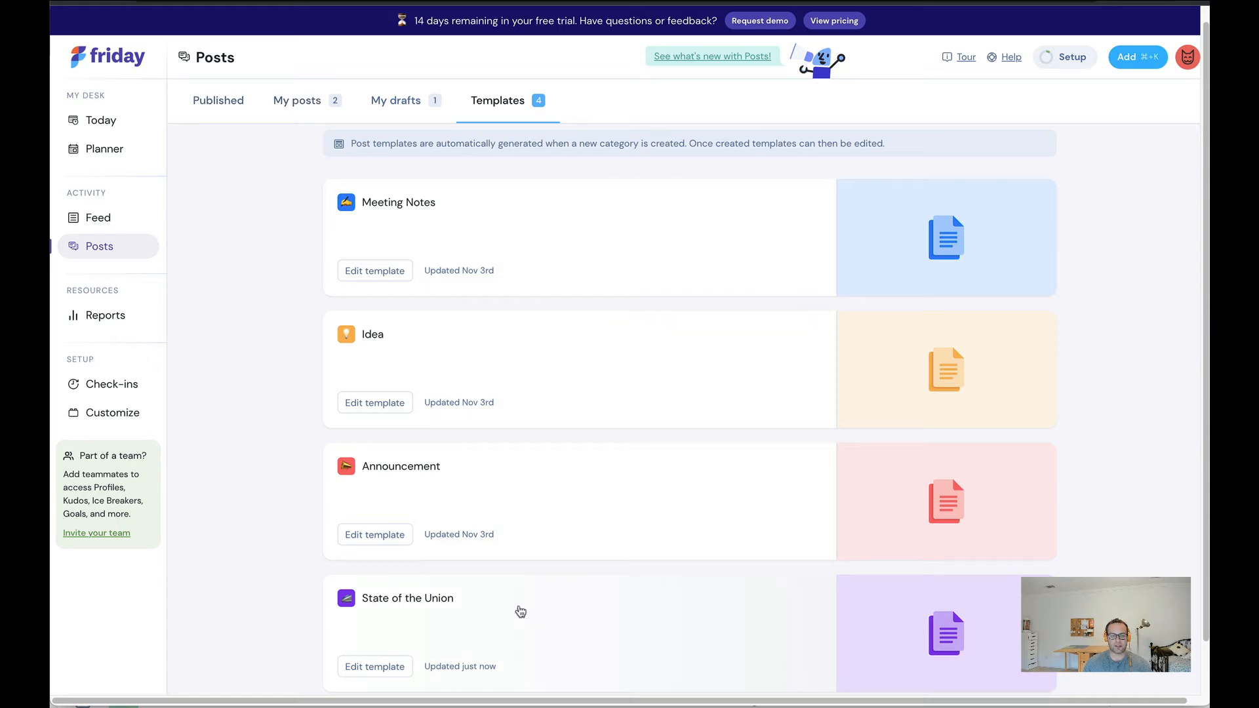
- Open the State of the Union template for editing and title it "State of the Union: [insert episode here]"
click(373, 666)
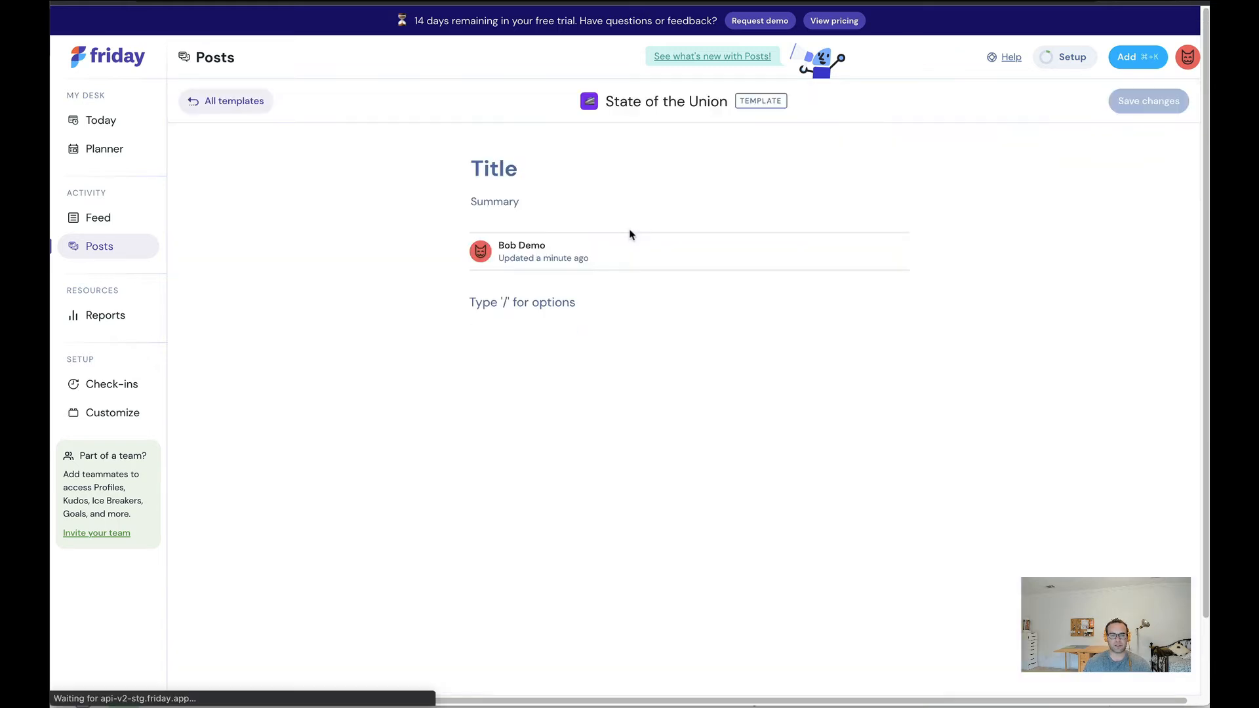
click(514, 169)
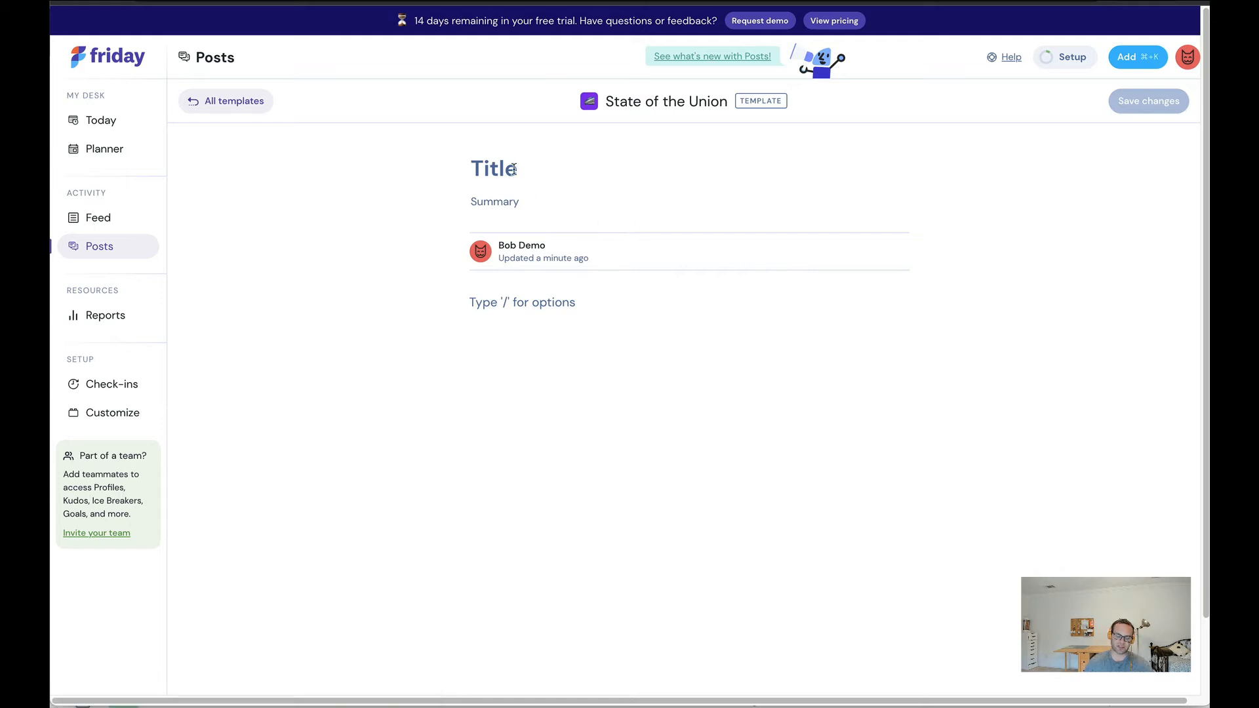
text(State of )
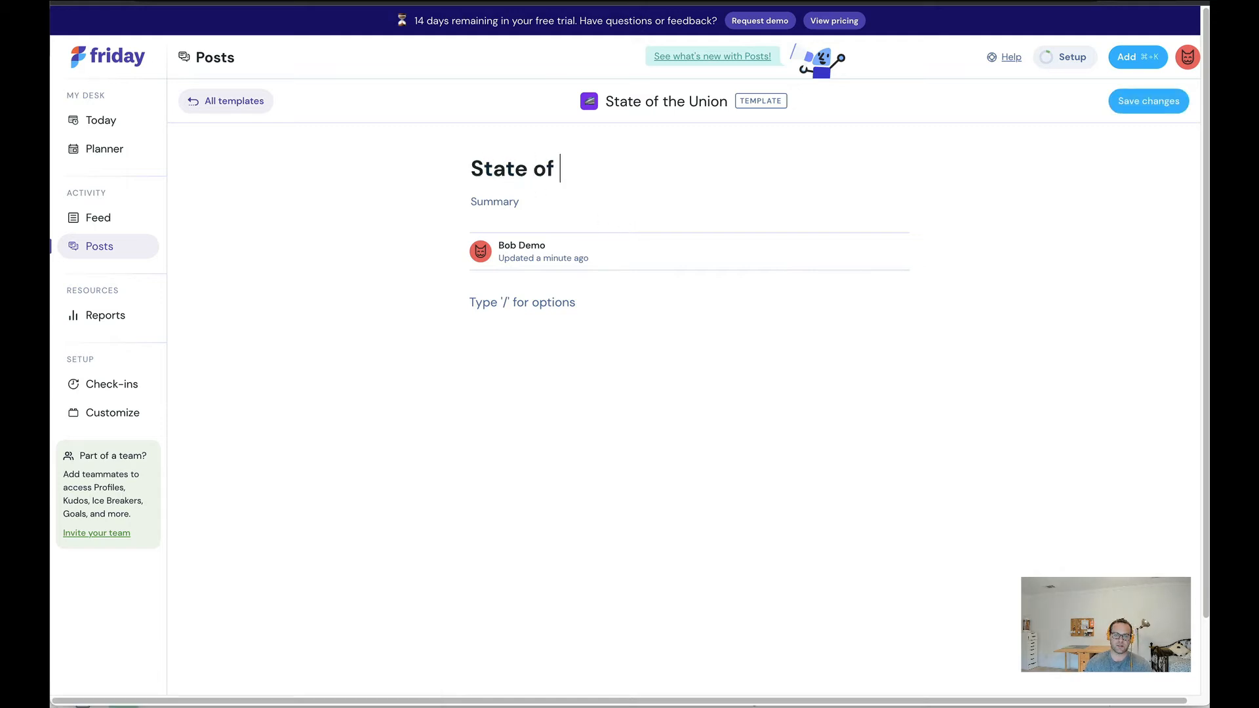
text(the Union: #)
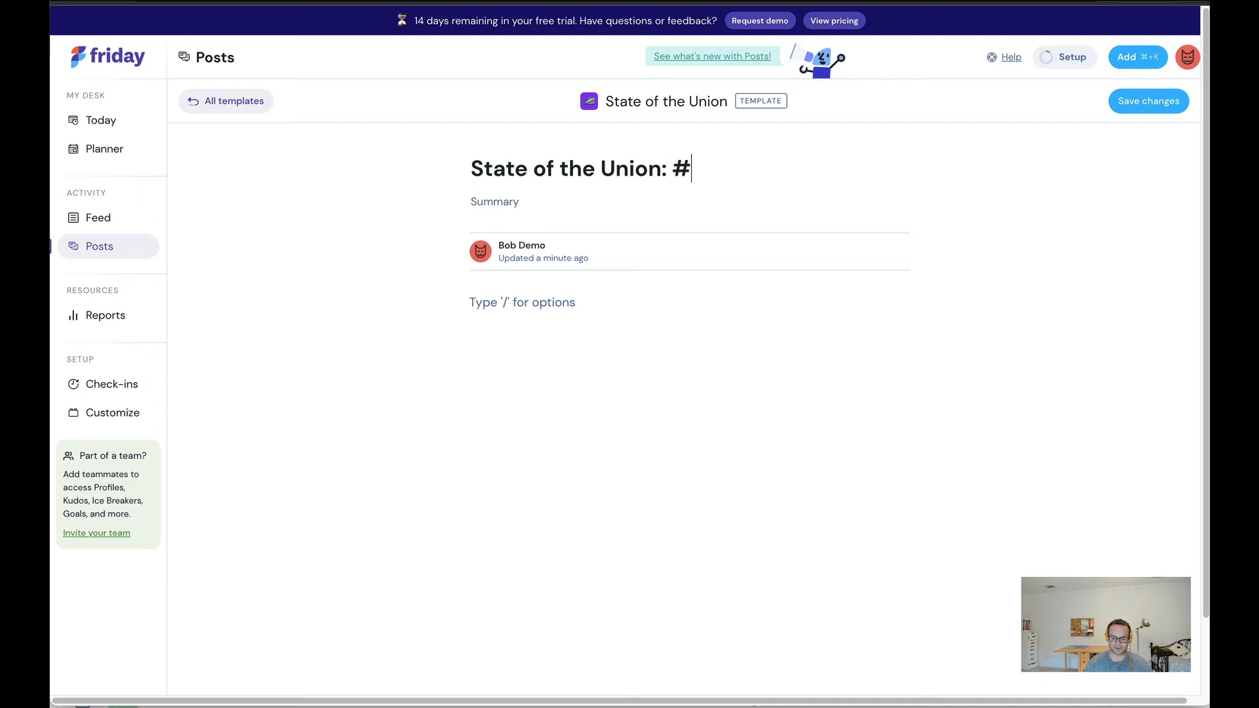
key(BackSpace)
text([)
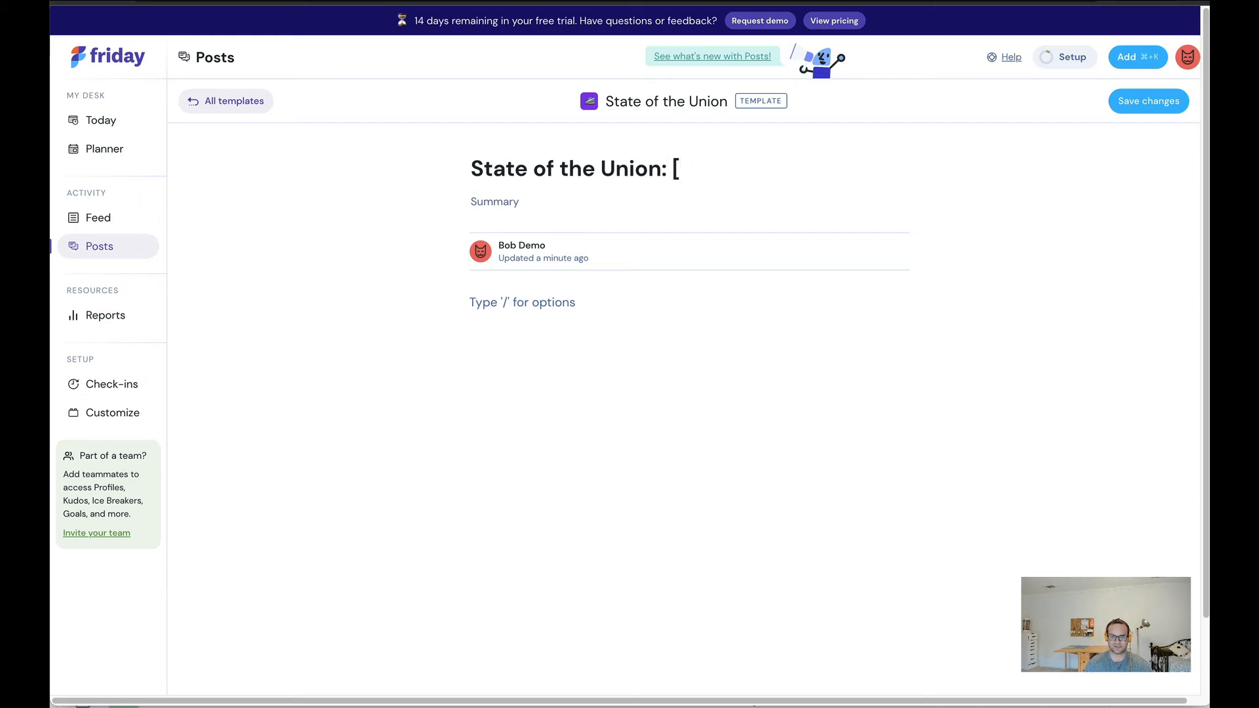
text(insert episode)
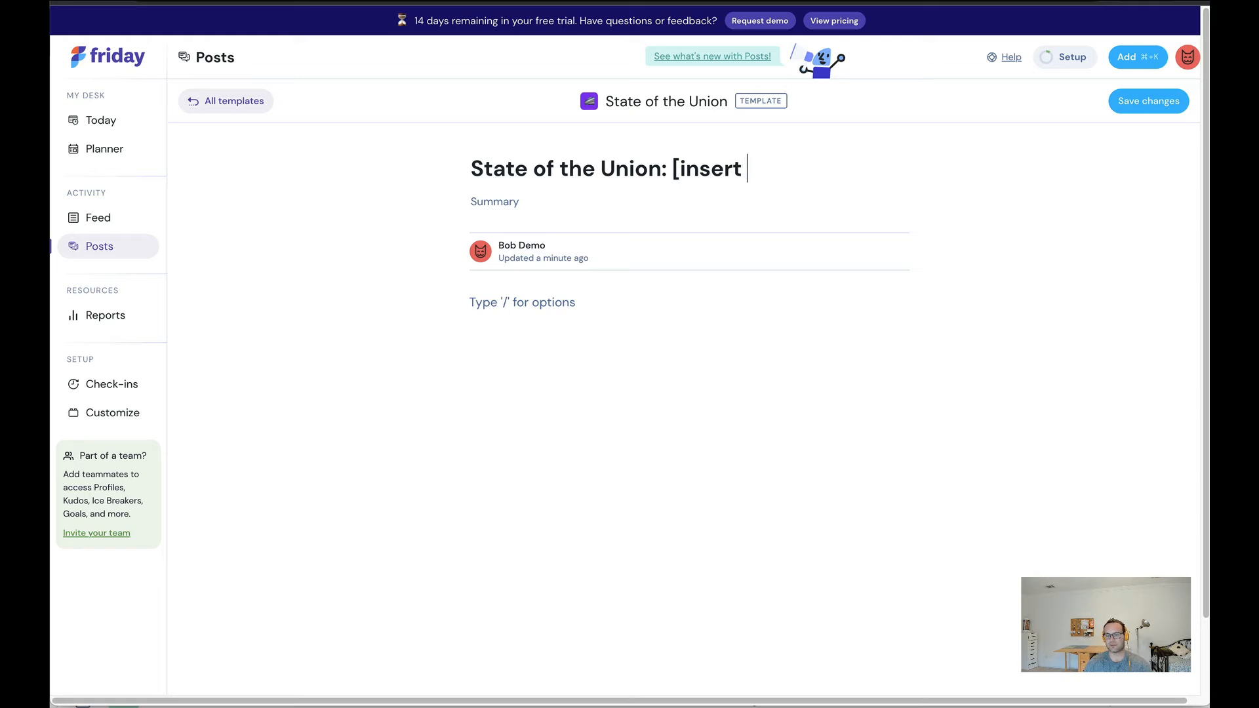
text( here])
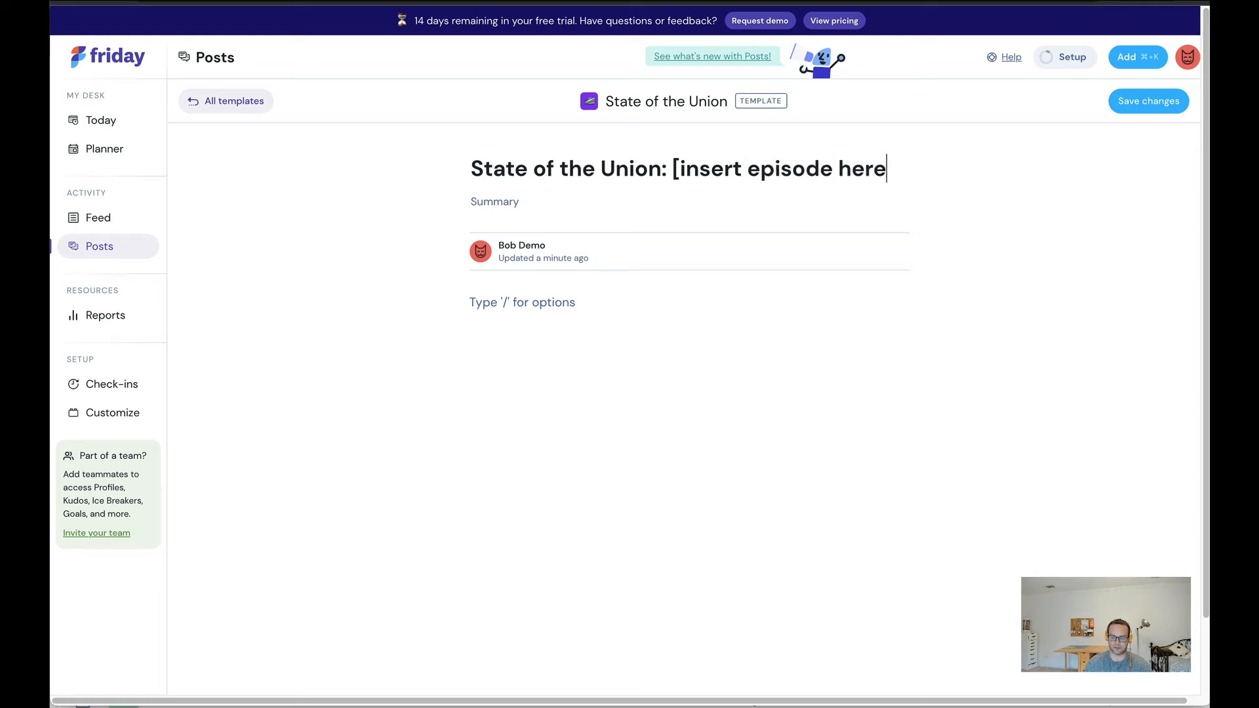
- Set the template's summary to "For the week of _________"
click(487, 203)
text(For the week of )
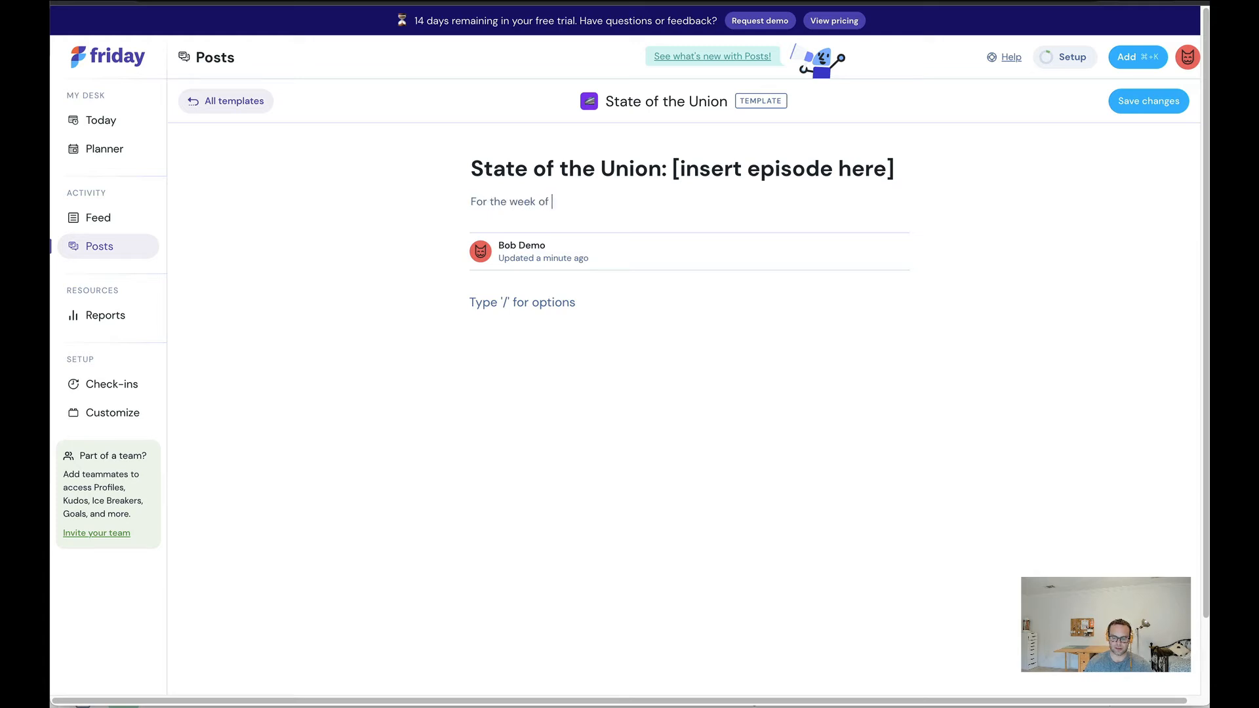
text(_________)
- Write "This is a sample template" in the template body, followed by a bulleted list with "list", "item" and "2"
click(498, 302)
text(This is a sample template)
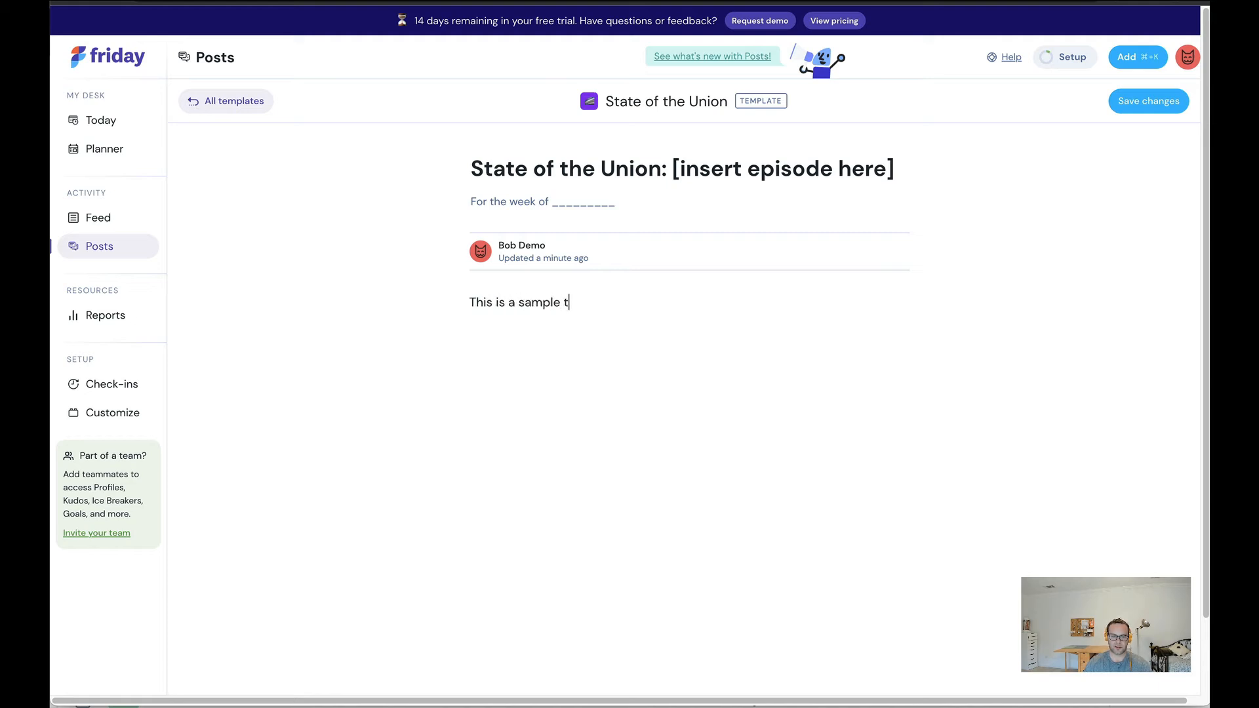
key(Return)
text(- list)
key(Return)
text(item)
key(Return)
text(2)
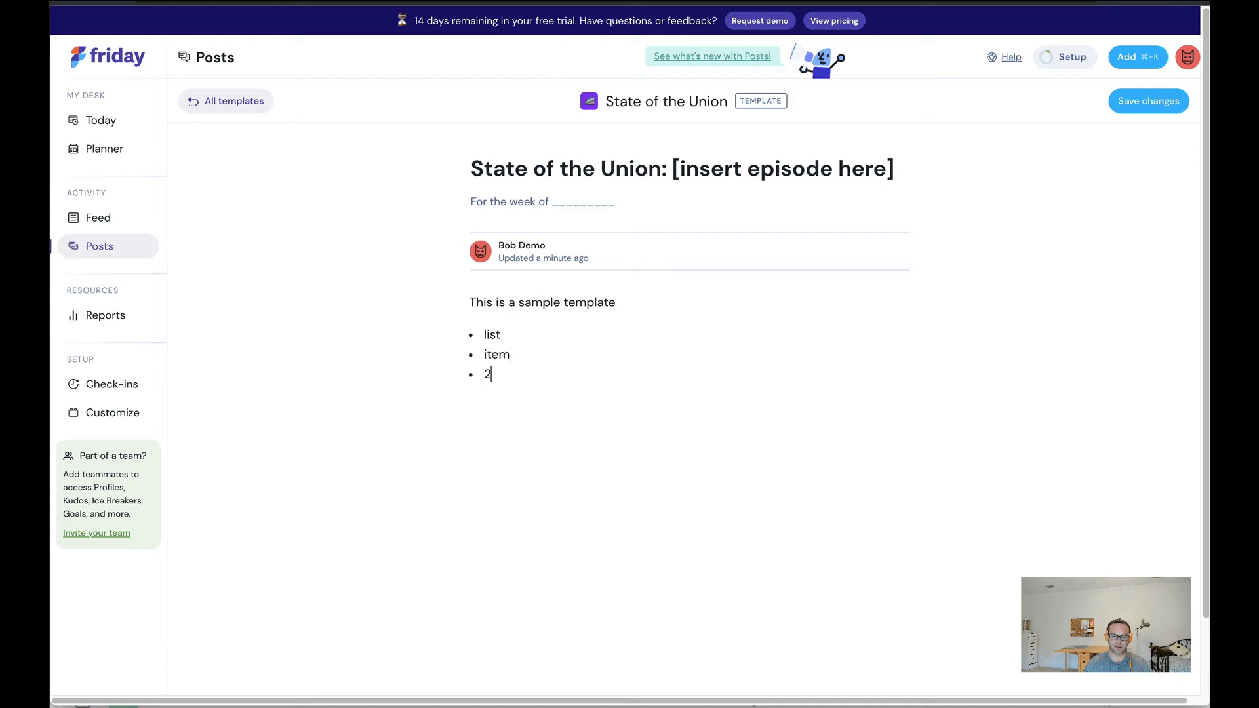
- Insert the "happy wednesday!" pug GIF below the bulleted list and save the template changes
key(Return)
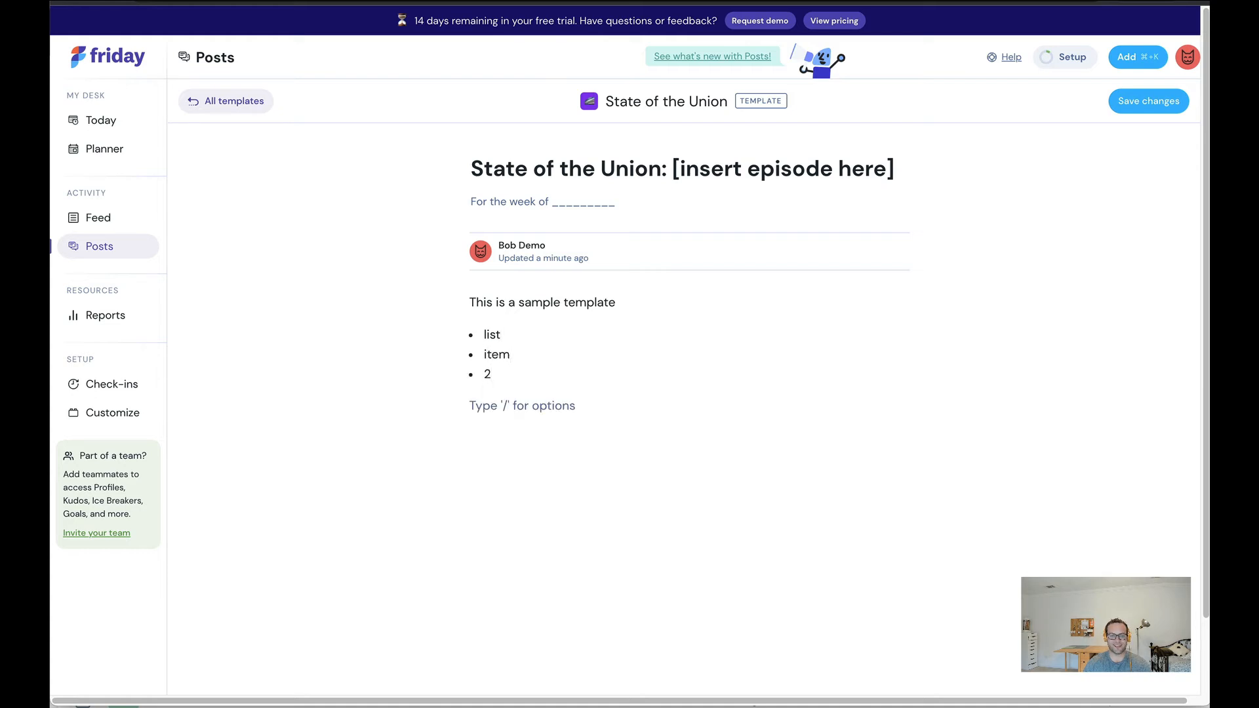
text(/gi)
key(Return)
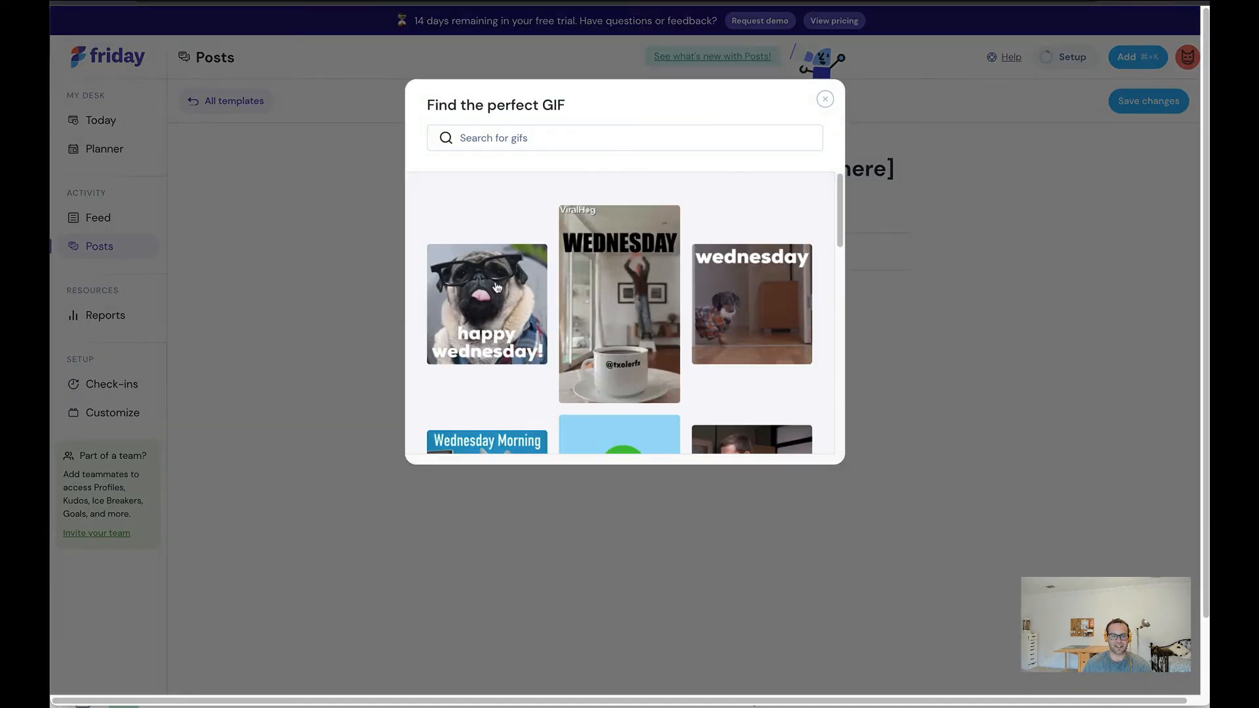
click(496, 287)
click(1148, 101)
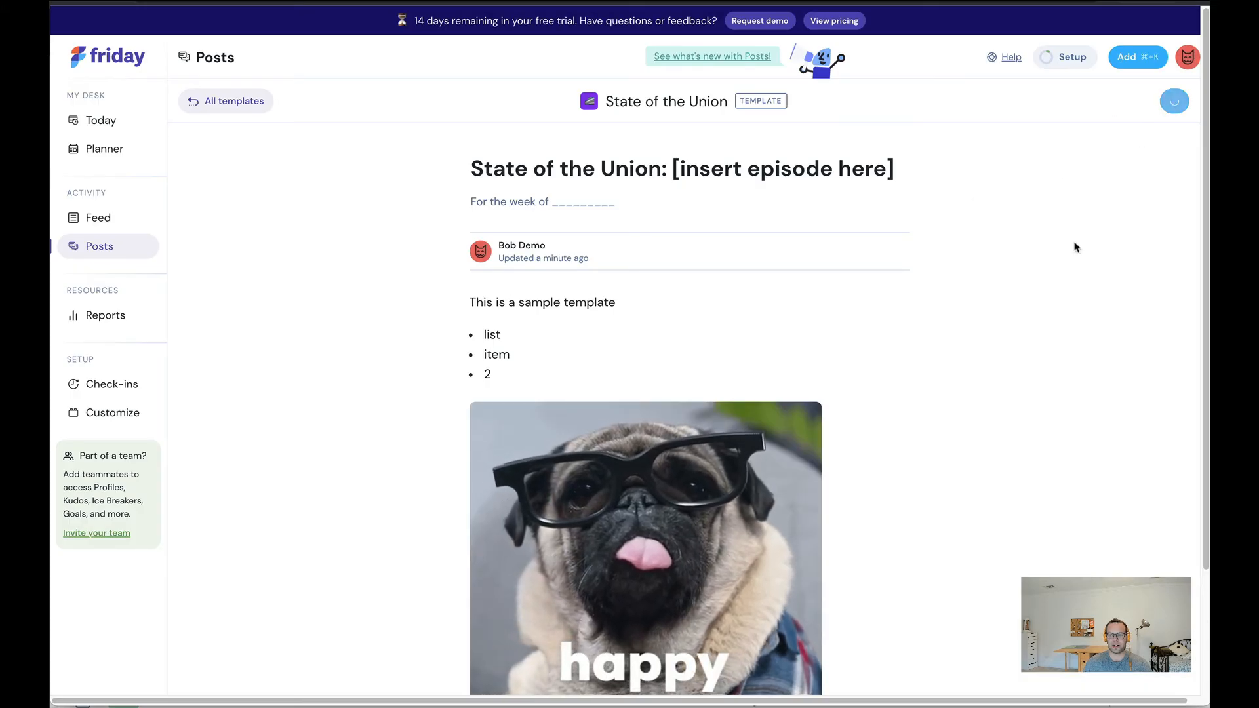
scroll(459, 511, down, 2)
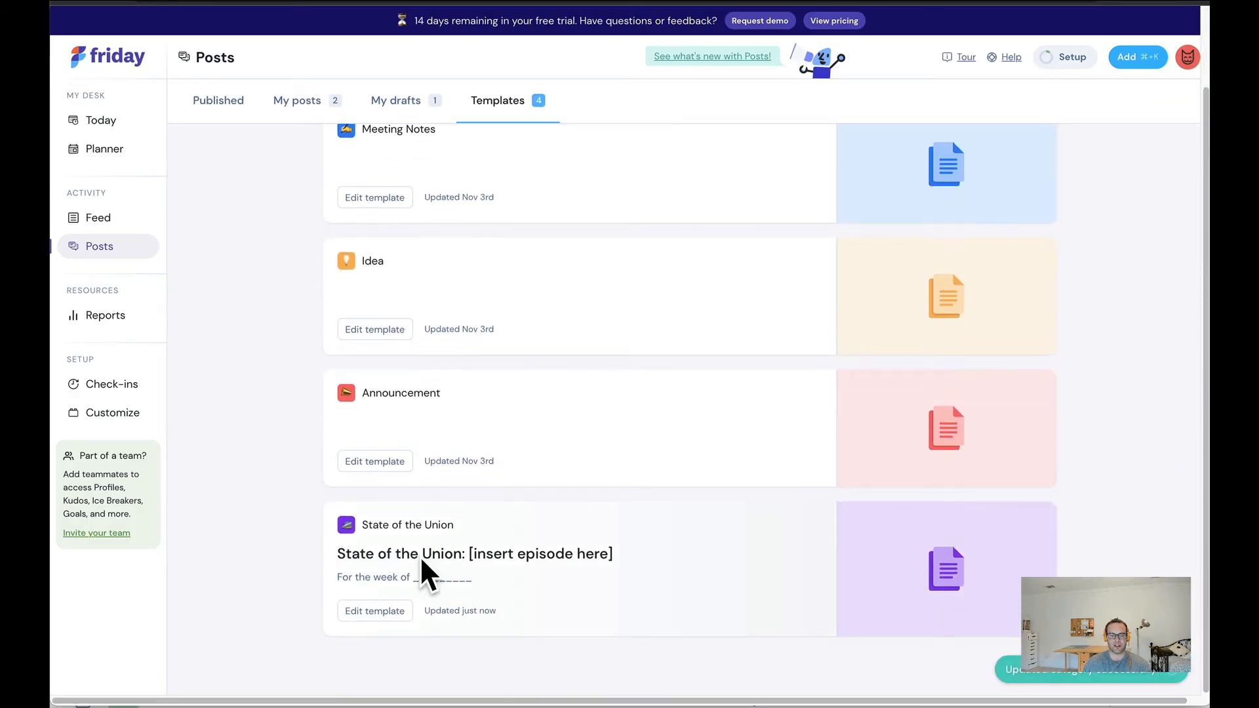
- Start a new post in the State of the Union category and replace the episode placeholder in its title with "#1"
click(114, 259)
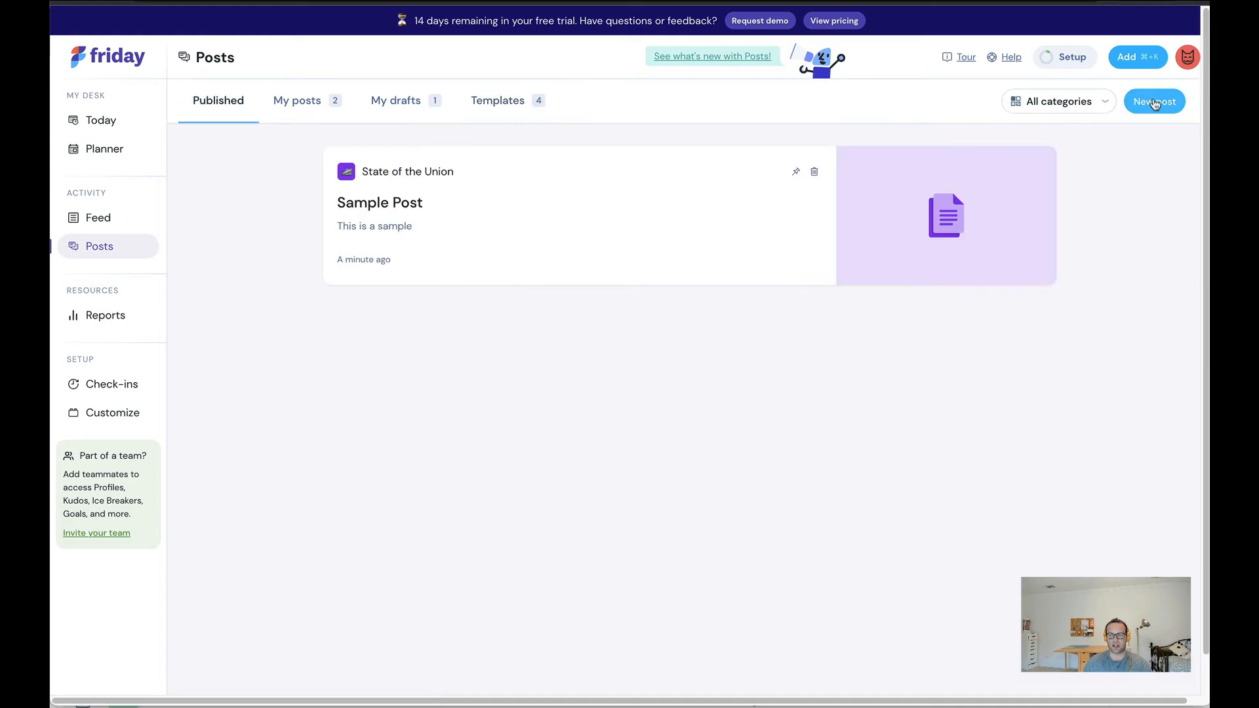
click(1154, 102)
click(806, 295)
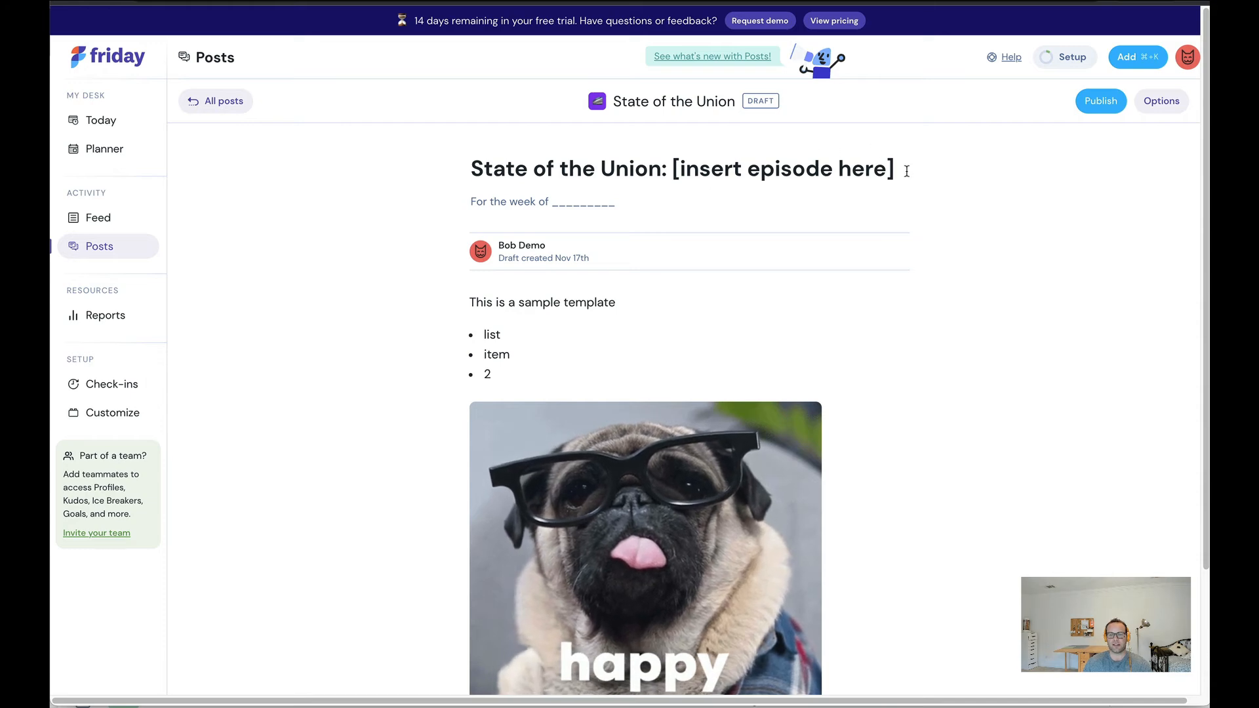
drag(904, 168, 676, 168)
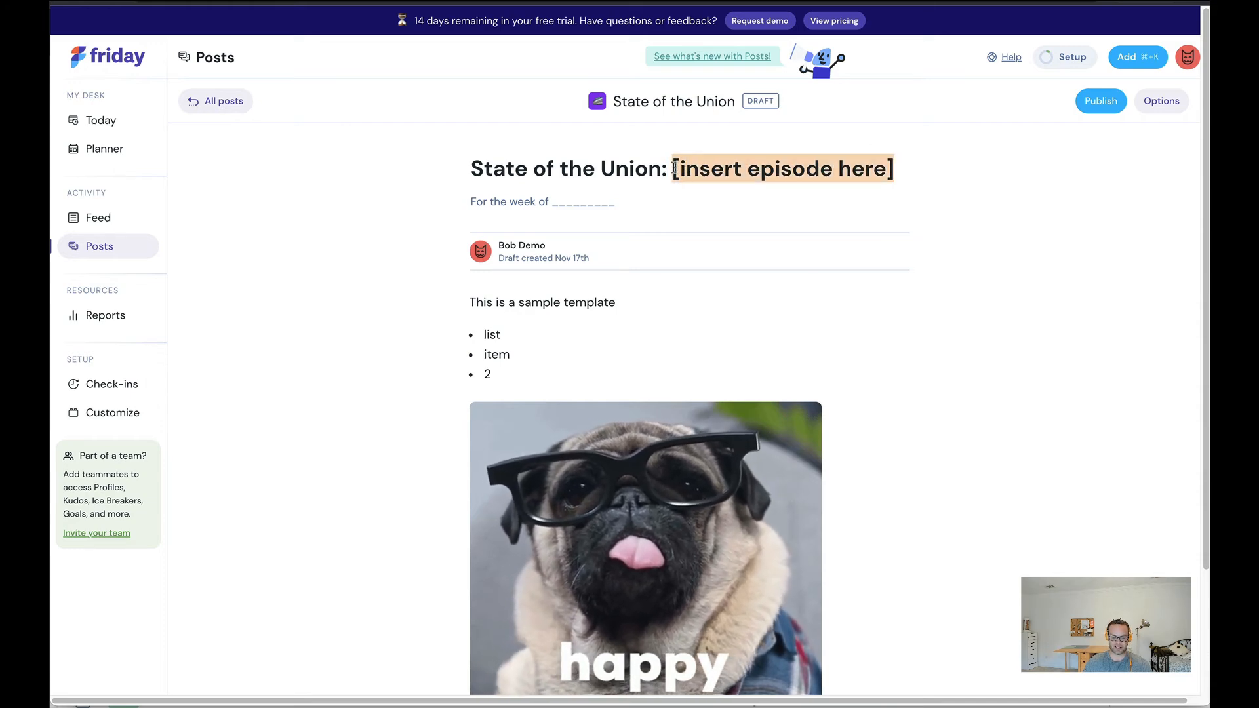
text(#1)
- Replace the blank in the post's summary so it reads "For the week of Nov 17th"
drag(616, 202, 555, 200)
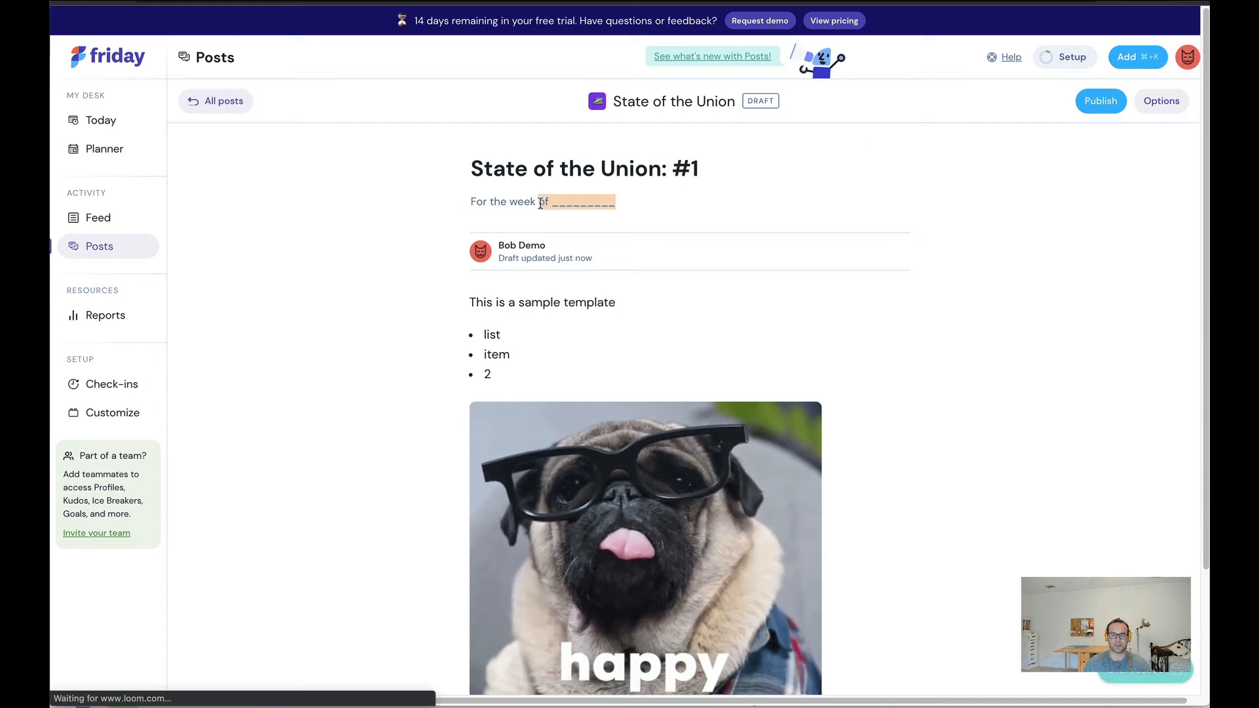
text(Nov)
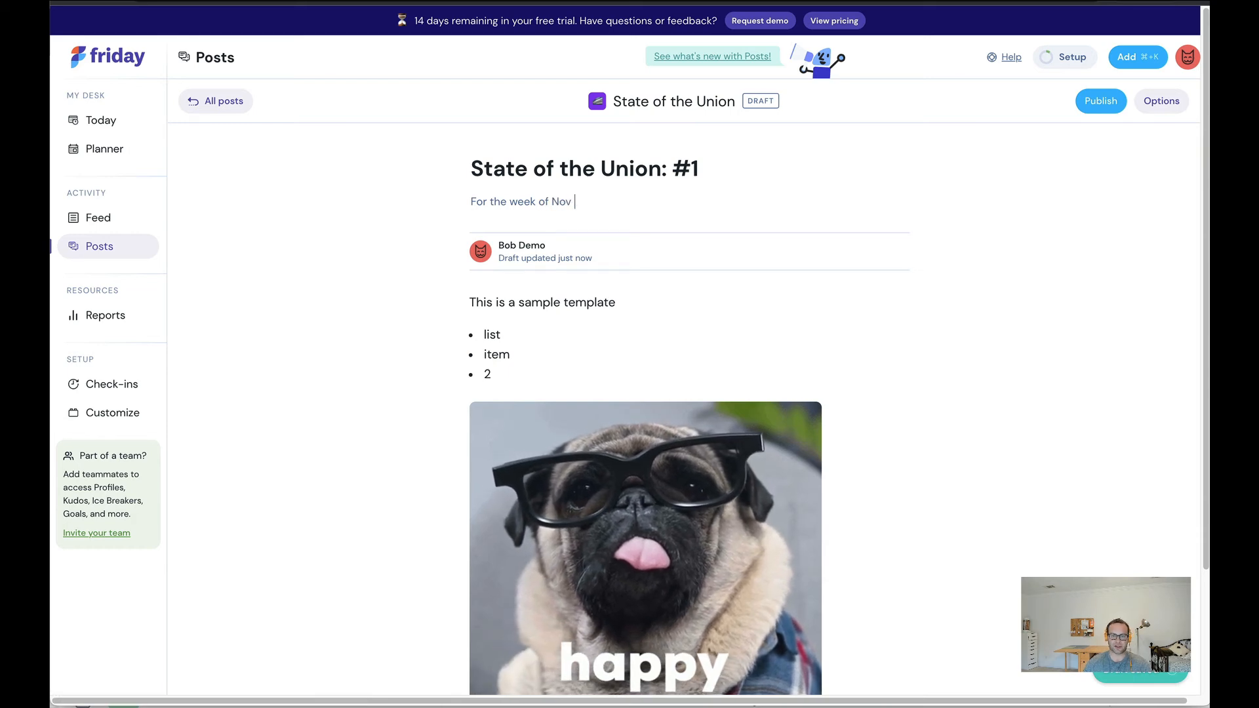
text( 17th)
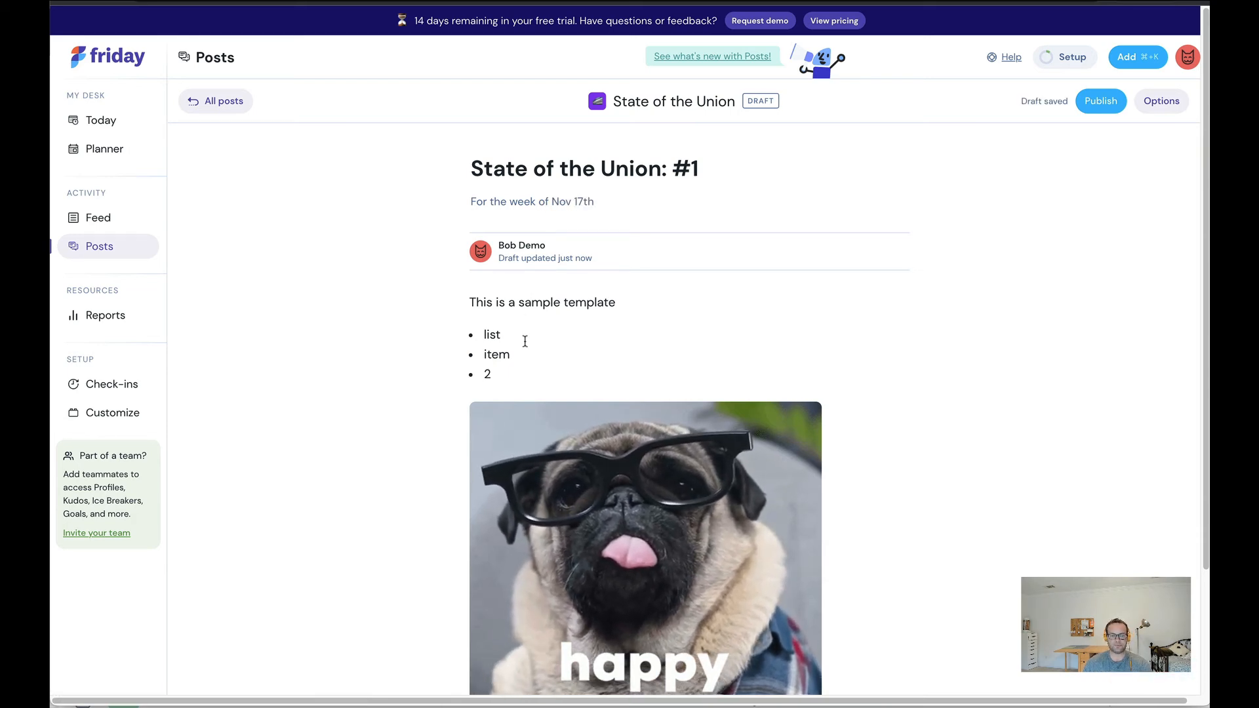
- Add the line "Add content onto the existing template." below the GIF in the post body
scroll(521, 359, down, 1)
scroll(521, 360, down, 2)
click(493, 627)
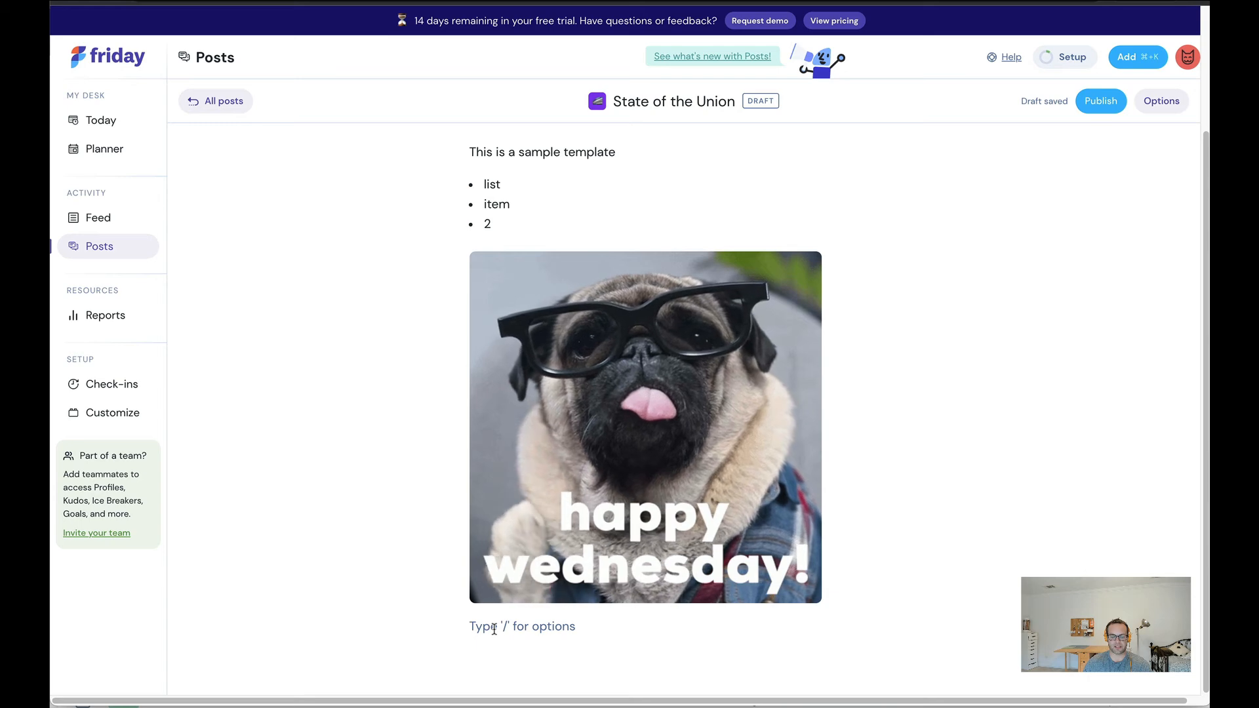
text(Add content)
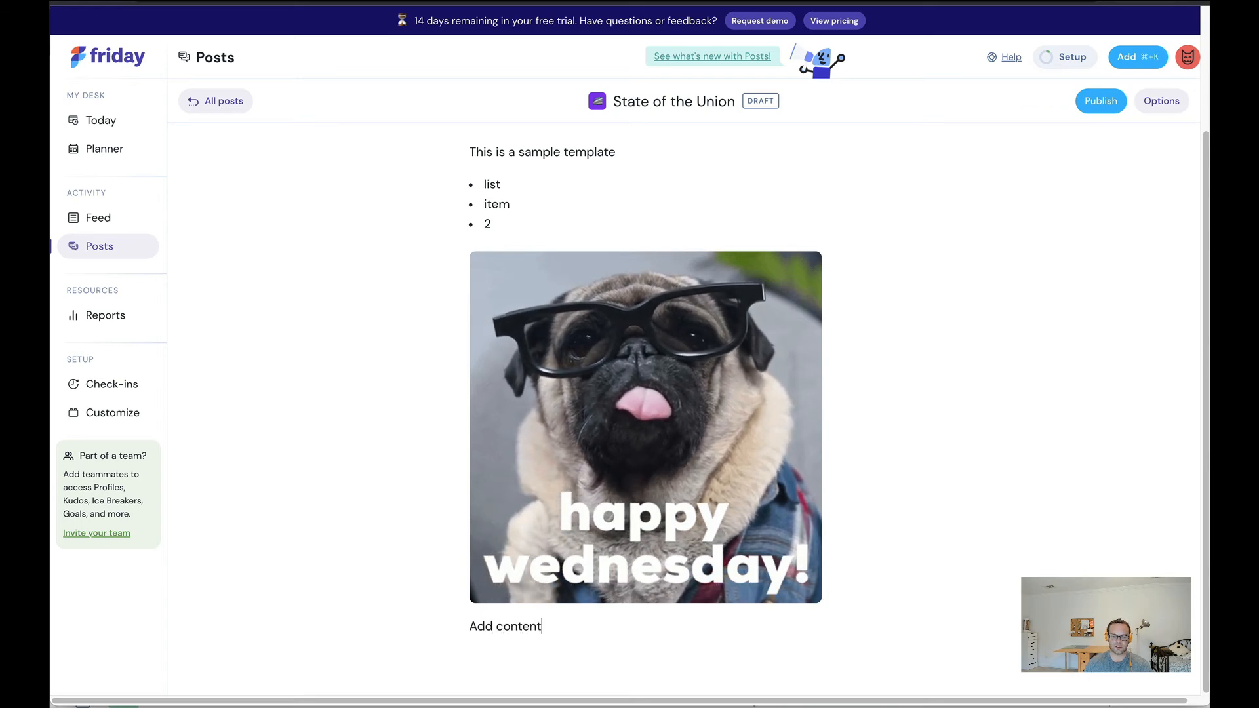
text( onto th)
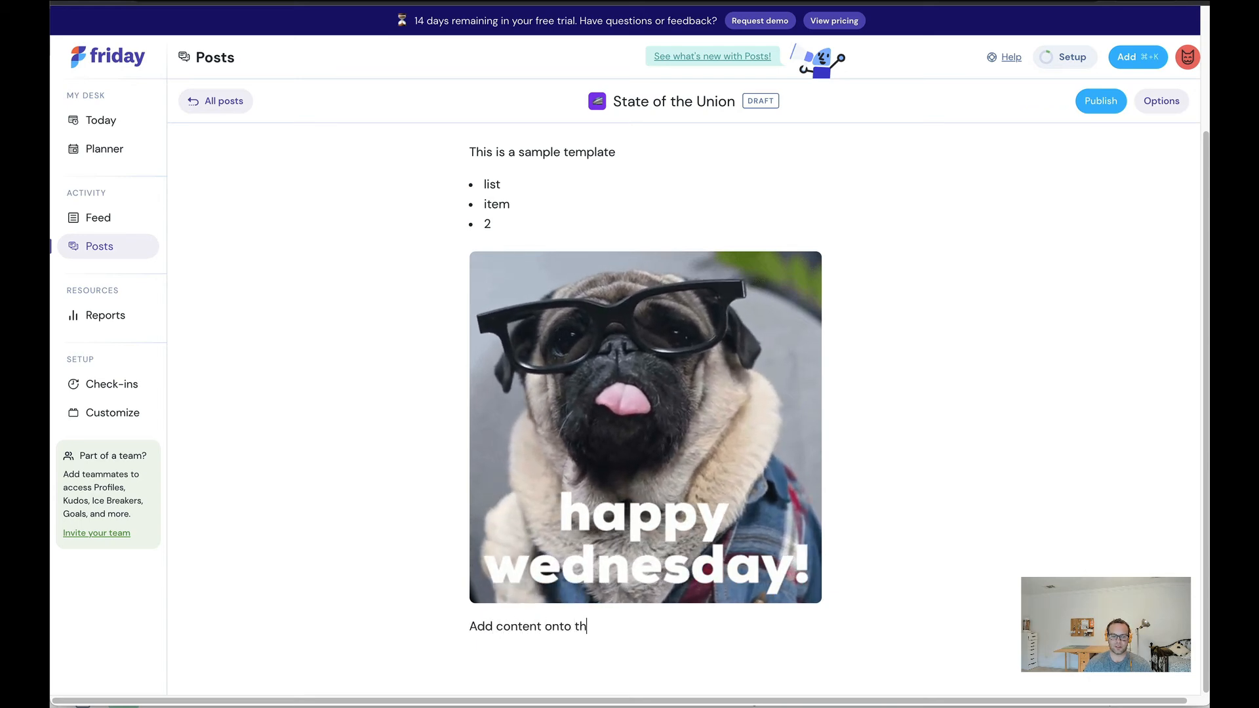
text(e existing template.)
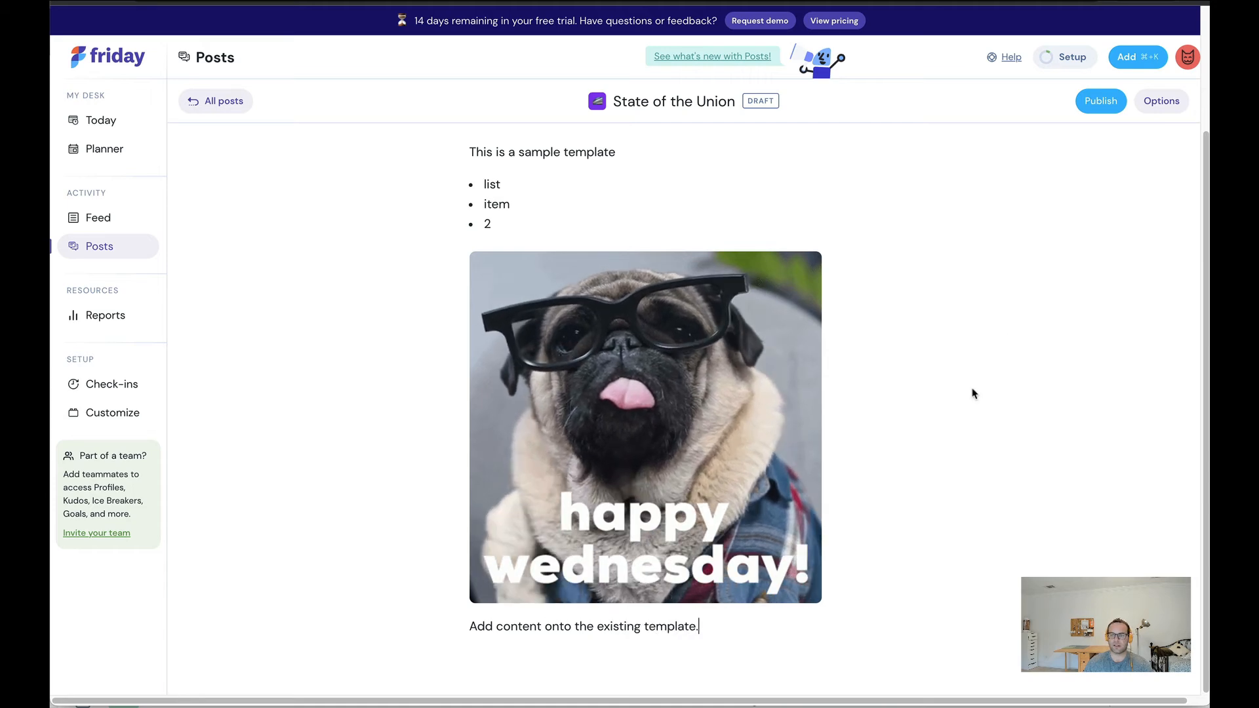
- Publish the State of the Union: #1 post with its default publish options and return to the posts overview
click(1108, 101)
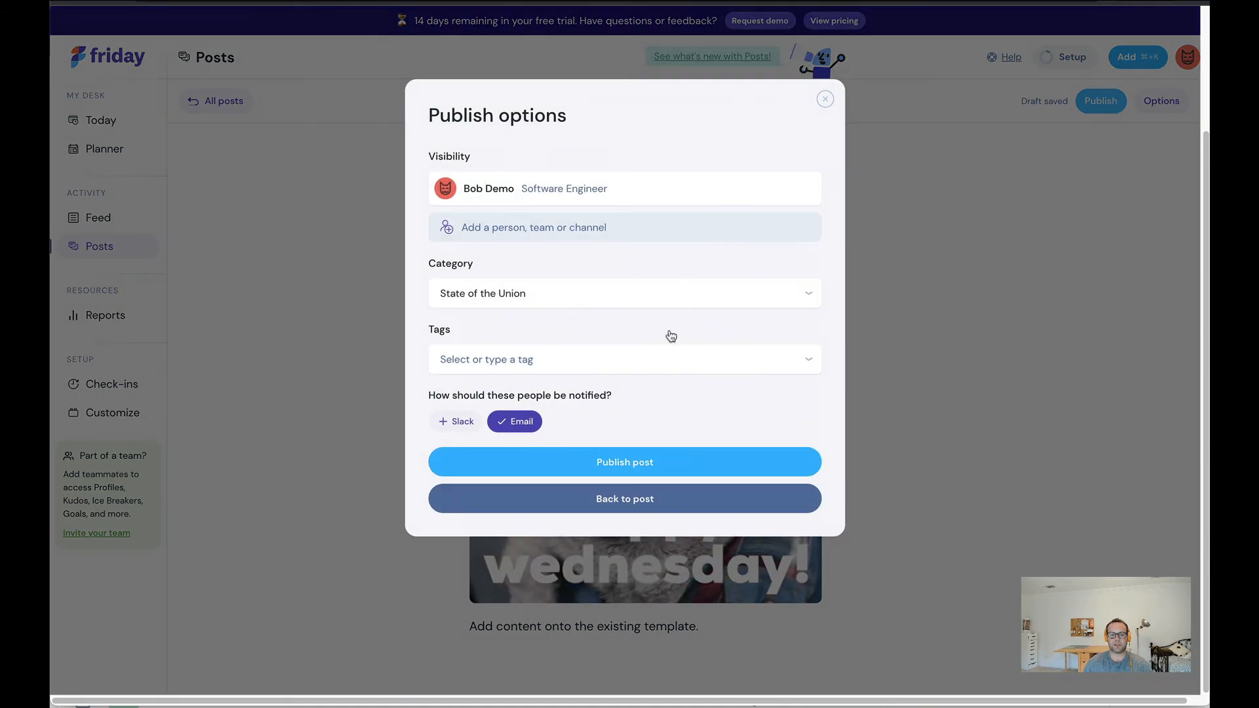
click(538, 473)
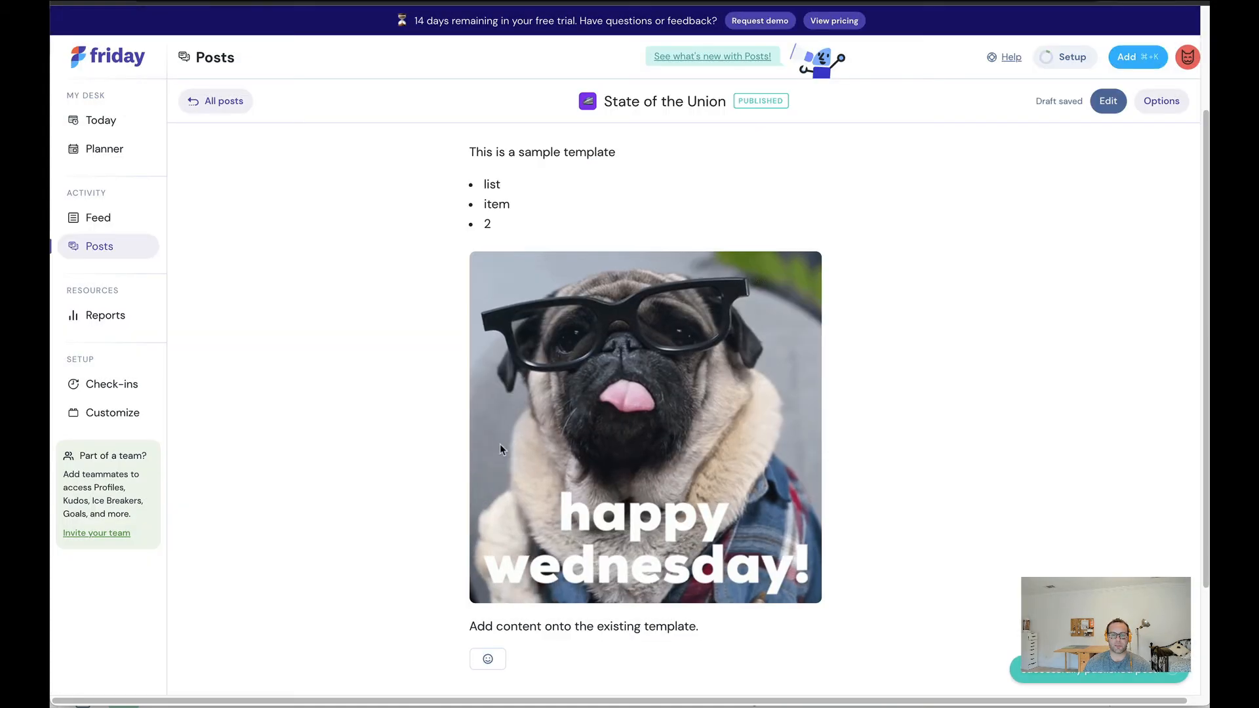
click(105, 245)
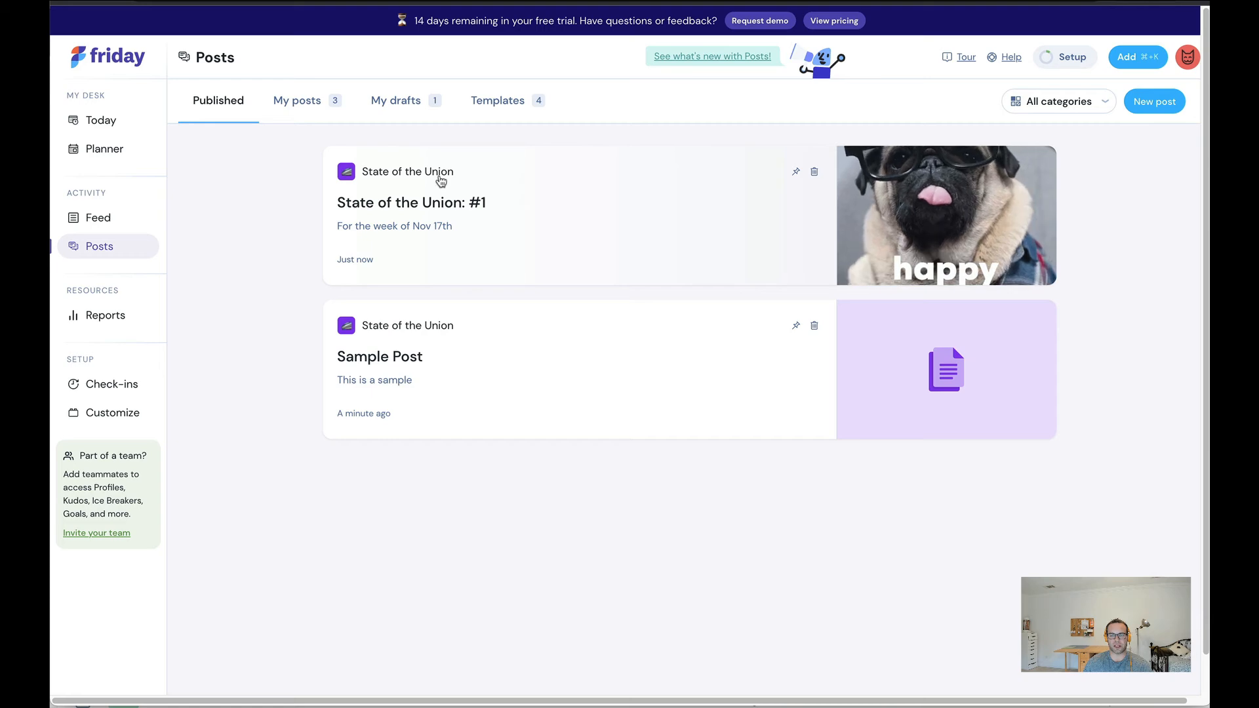
- Create an Announcement post titled "Sample" with "asdf" as summary and body, and publish it with the default options
click(1150, 102)
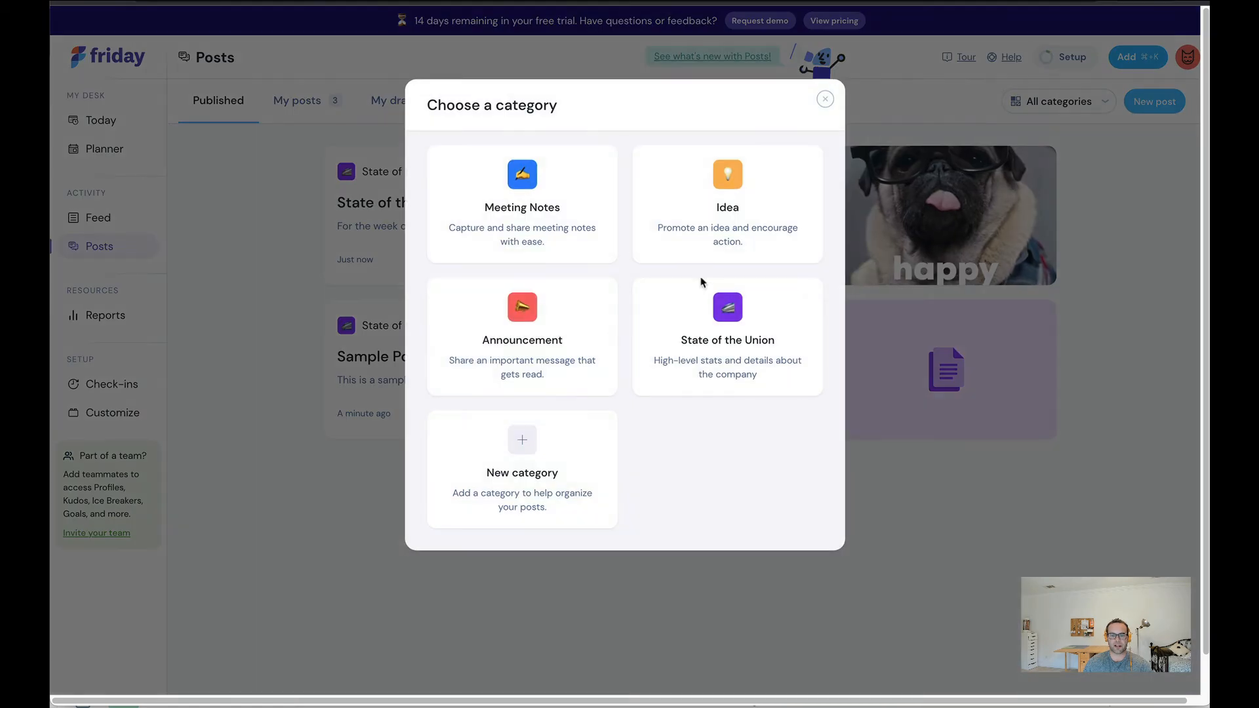
click(515, 354)
text(Sample)
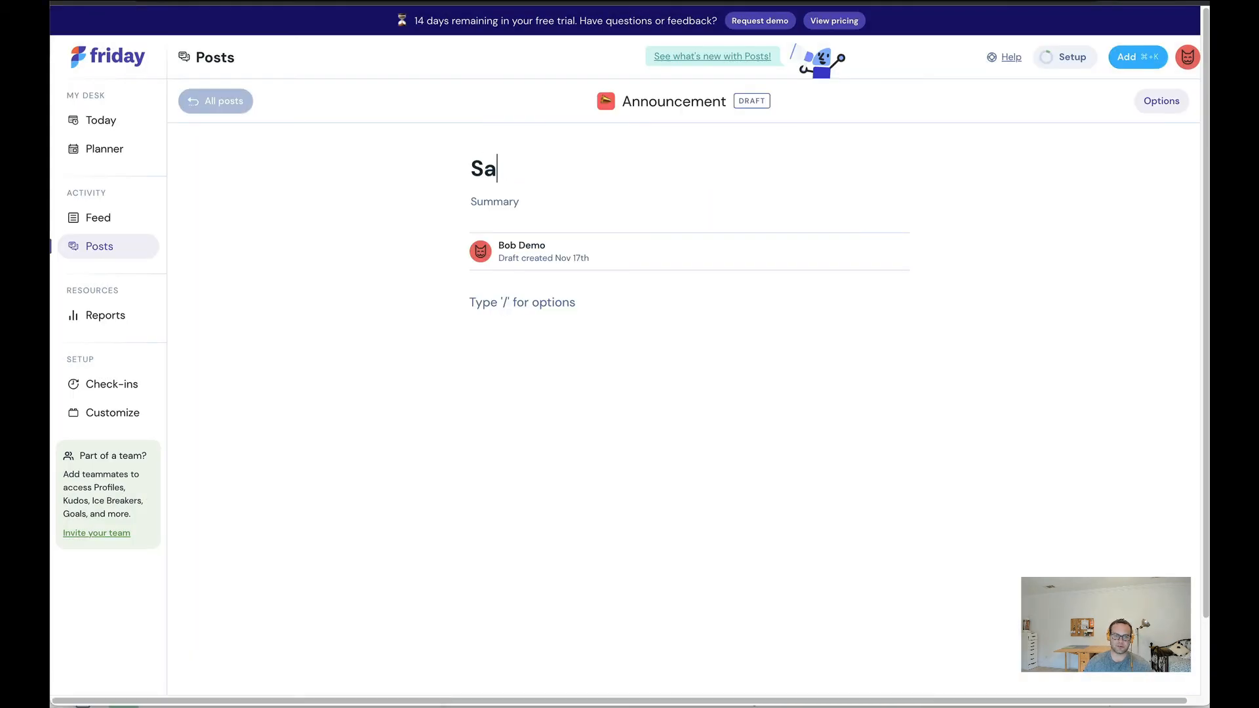
key(Tab)
text(asdf)
key(Tab)
text(asdf)
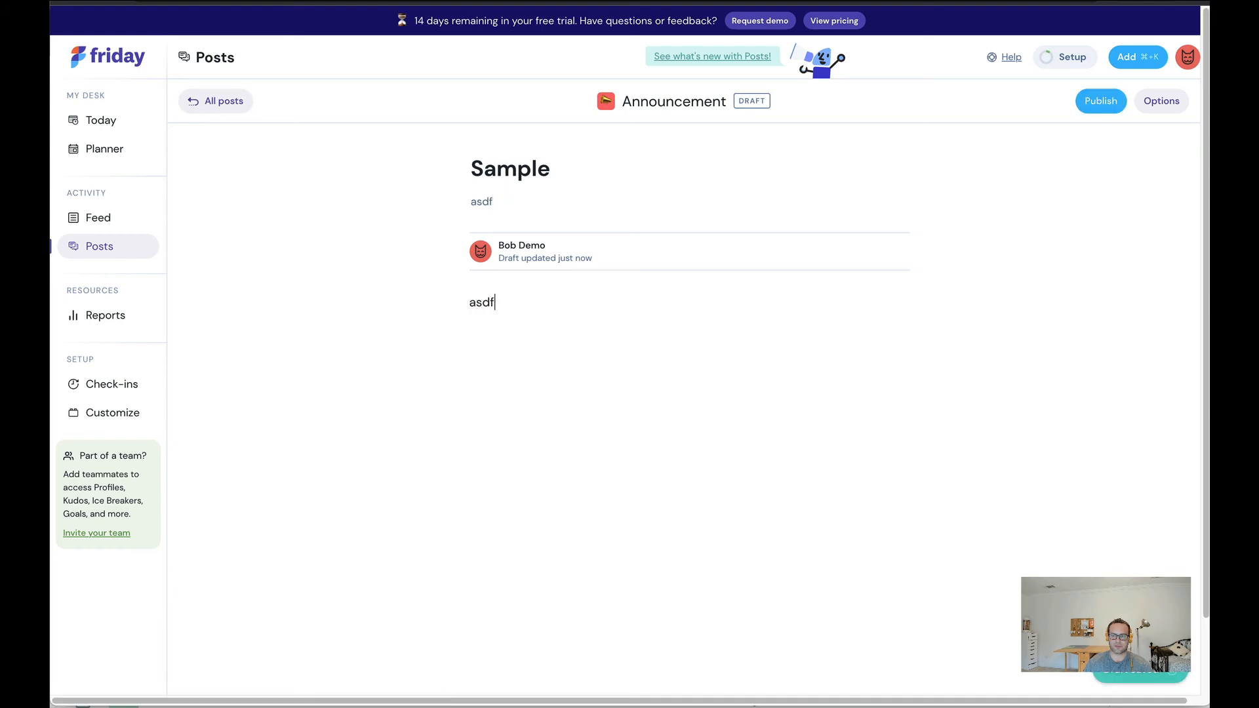
click(1100, 100)
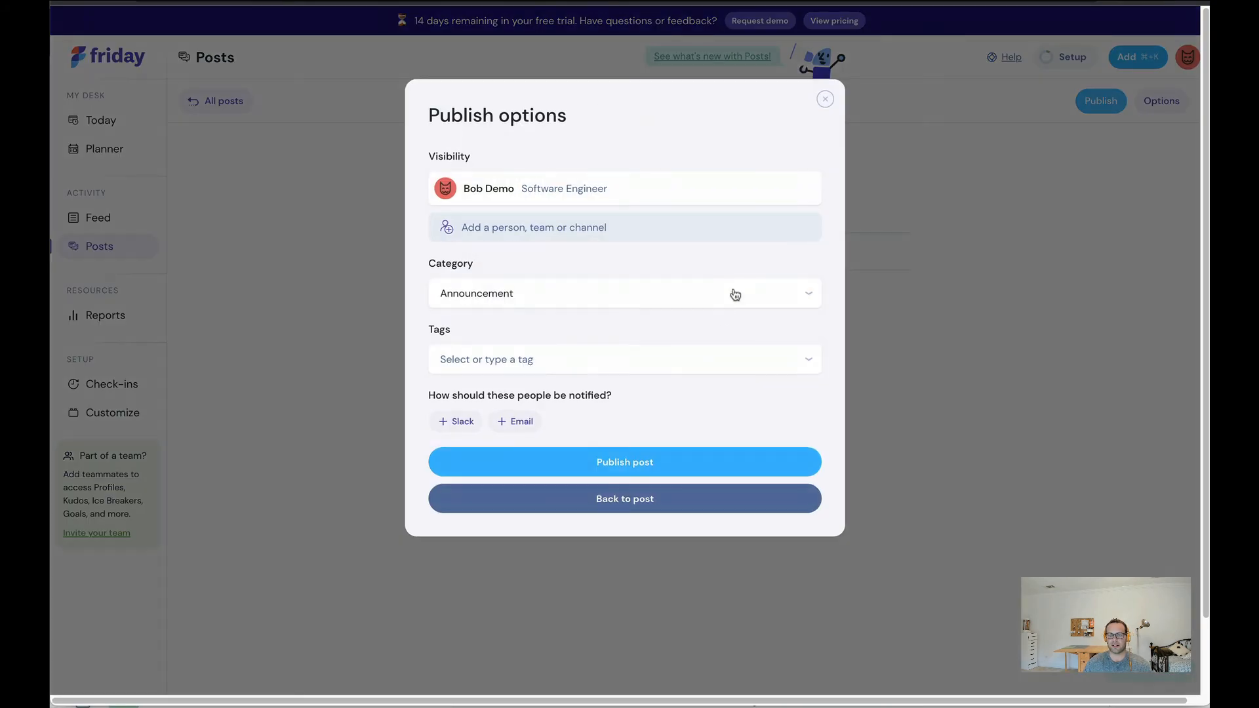
click(675, 467)
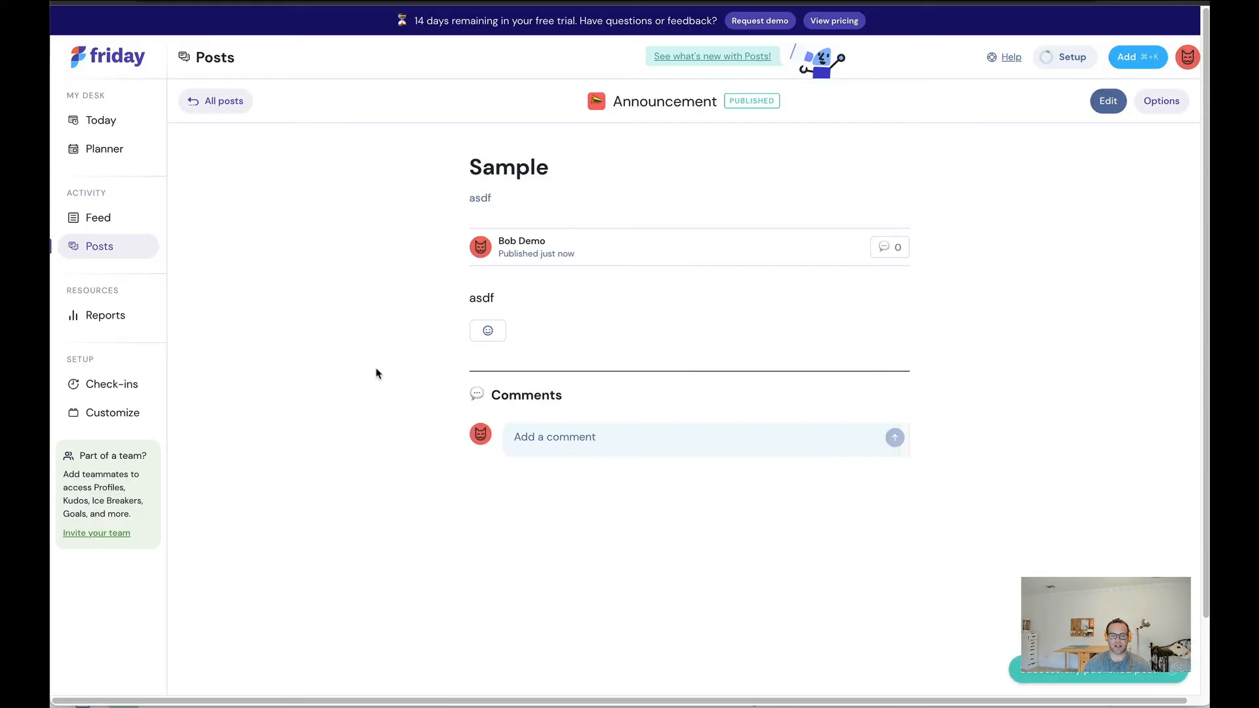
- Return to the posts overview and filter the published posts by the State of the Union category
click(139, 247)
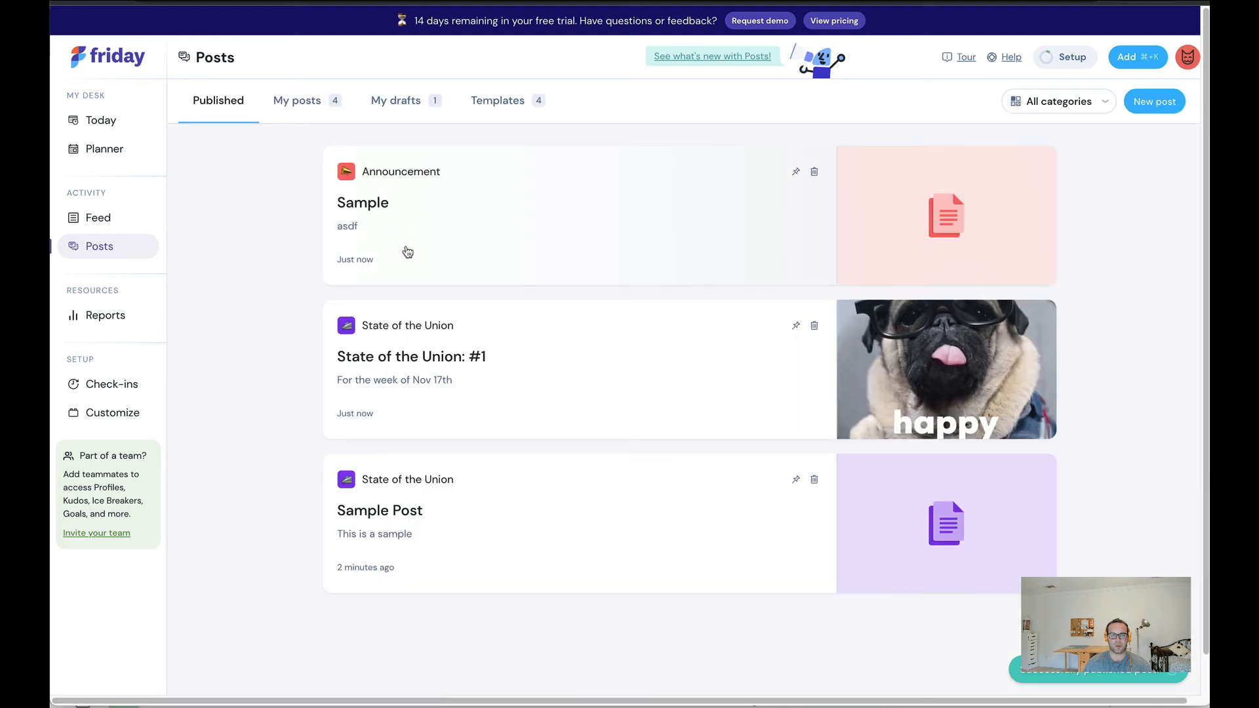
click(1069, 102)
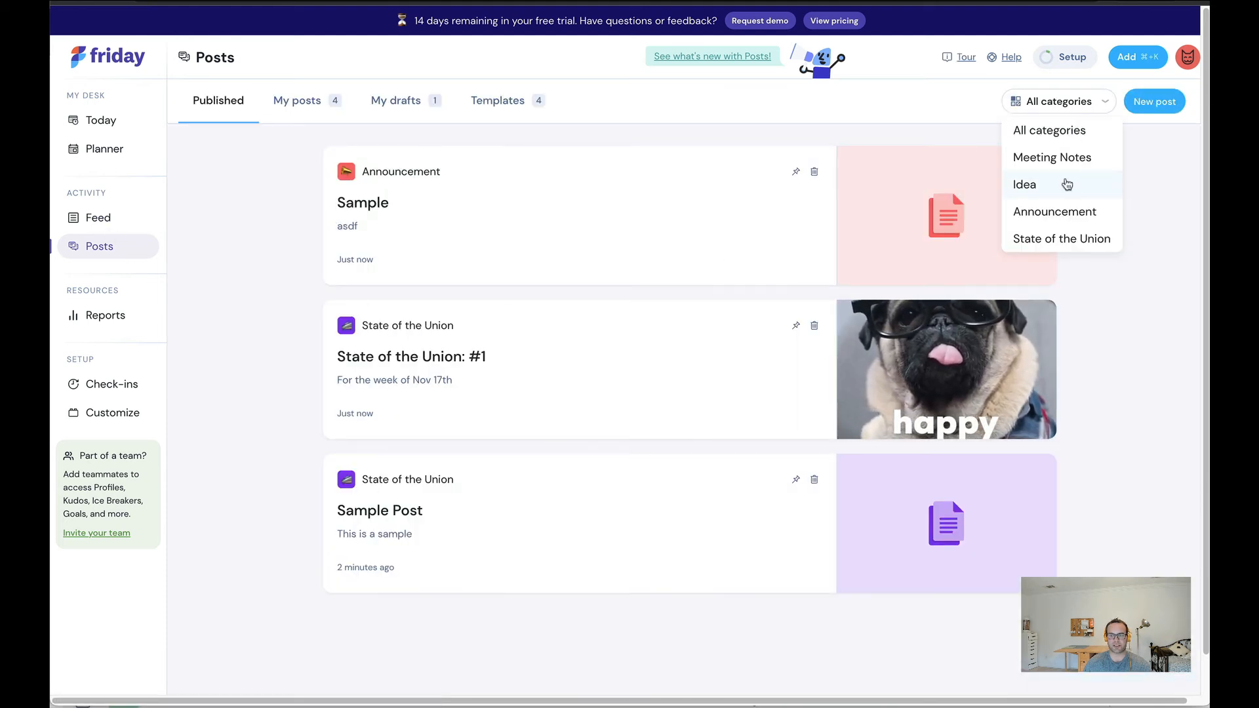
click(1064, 239)
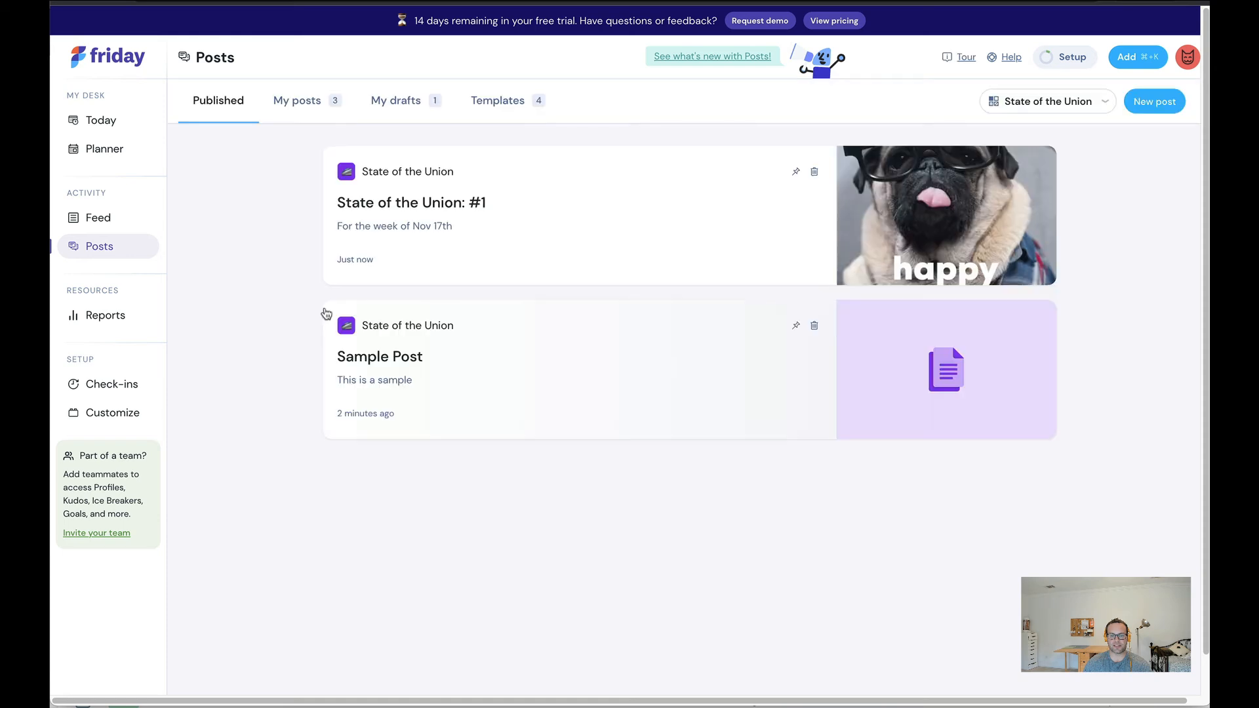